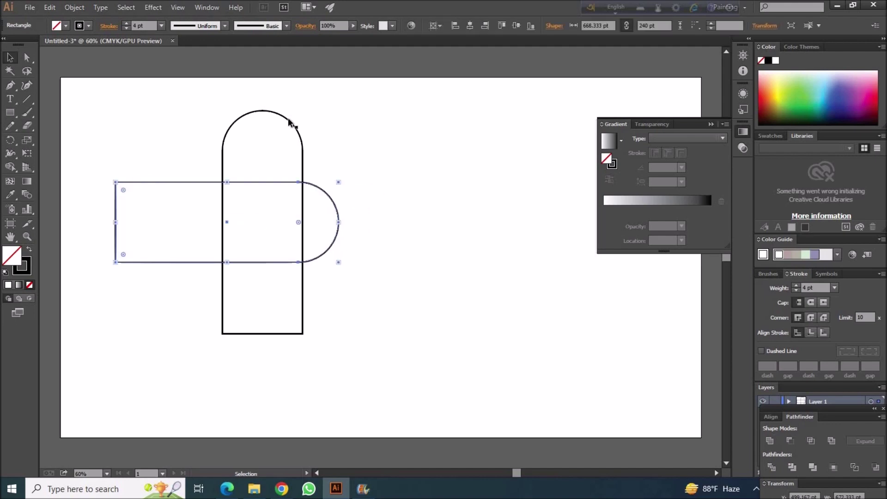
# Move the vertical round-topped shape down until its arc starts at the upper edge of the horizontal shape
pyautogui.press('Down')
pyautogui.press('Down')
pyautogui.press('Down')
pyautogui.press('Down')
pyautogui.press('Down')
pyautogui.press('Down')
pyautogui.press('Down')
pyautogui.press('Down')
pyautogui.press('Down')
pyautogui.press('Down')
pyautogui.press('Down')
pyautogui.press('Down')
pyautogui.press('Down')
pyautogui.press('Down')
pyautogui.press('Down')
pyautogui.press('Down')
pyautogui.press('Down')
pyautogui.press('Down')
pyautogui.press('Down')
pyautogui.hotkey('shift', 'Down')
pyautogui.hotkey('shift', 'Down')
pyautogui.hotkey('shift', 'Down')
pyautogui.hotkey('shift', 'Down')
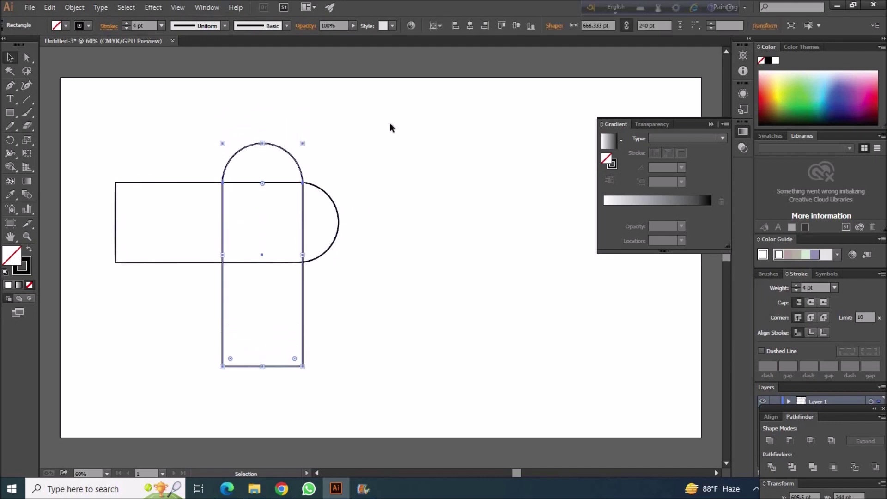
pyautogui.click(420, 253)
# Use Shape Builder on both shapes to remove the parts below and left of the central square, keeping the two arcs
pyautogui.click(178, 7)
pyautogui.click(11, 115)
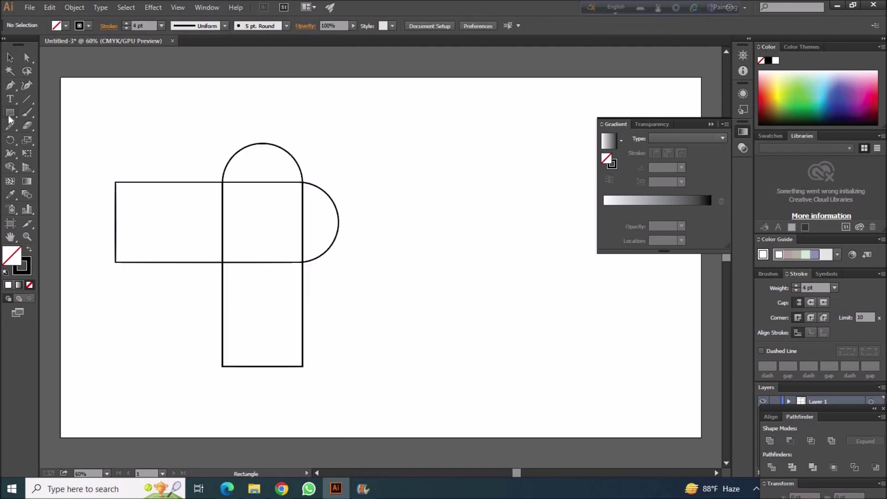
pyautogui.hotkey('ctrl', 'a')
pyautogui.hotkey('shift', 'm')
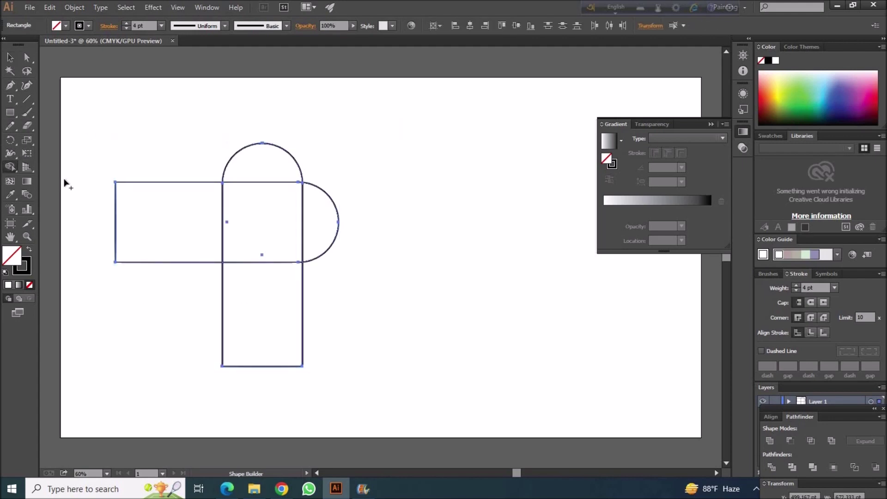
pyautogui.keyDown('alt'); pyautogui.click(262, 314); pyautogui.keyUp('alt')
pyautogui.press('v')
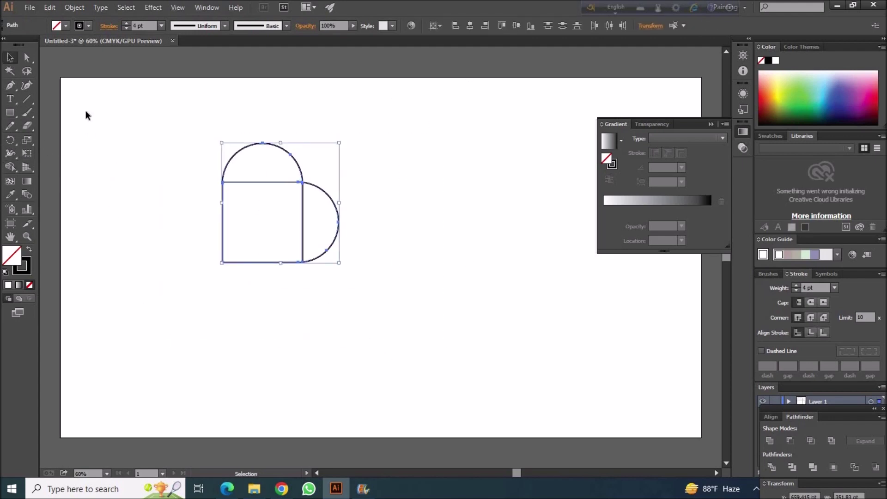
# Draw a rectangle about 457.5 by 757 pt flush with the square's left edge and round its upper corners to 228.75 pt
pyautogui.click(228, 219)
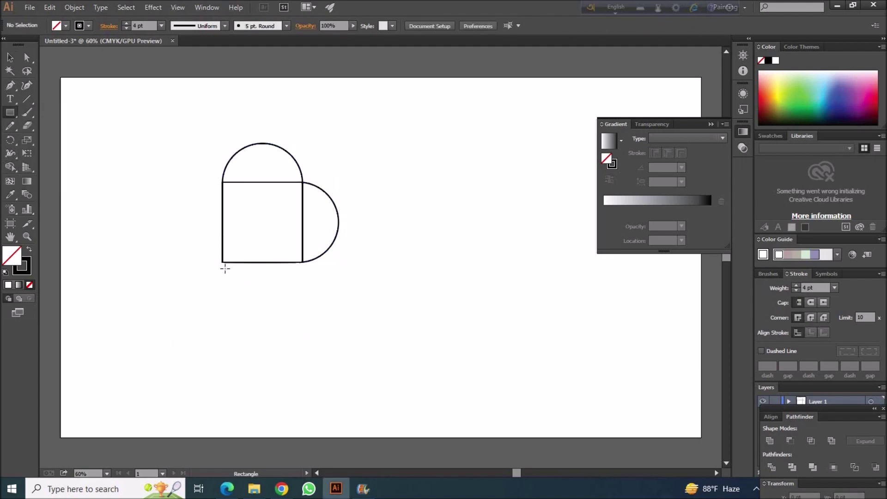
pyautogui.moveTo(222, 327); pyautogui.dragTo(342, 81)
pyautogui.moveTo(230, 123); pyautogui.dragTo(399, 287)
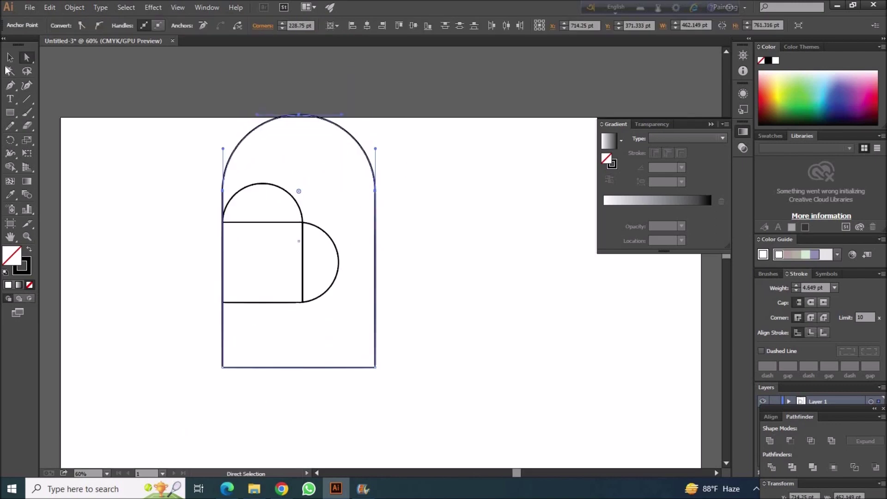
# Move the large arched shape down until its arc starts level with the square's upper edge
pyautogui.press('v')
pyautogui.click(498, 258)
pyautogui.hotkey('ctrl', 'z')
pyautogui.press('Down')
pyautogui.press('Down')
pyautogui.press('Down')
pyautogui.press('Down')
pyautogui.press('Down')
pyautogui.press('Down')
pyautogui.press('Down')
pyautogui.press('Down')
pyautogui.press('Down')
pyautogui.press('Down')
pyautogui.press('Down')
pyautogui.press('Down')
pyautogui.press('Down')
pyautogui.press('Down')
pyautogui.press('Down')
pyautogui.press('Down')
pyautogui.press('Down')
pyautogui.press('Down')
pyautogui.press('Down')
pyautogui.press('Down')
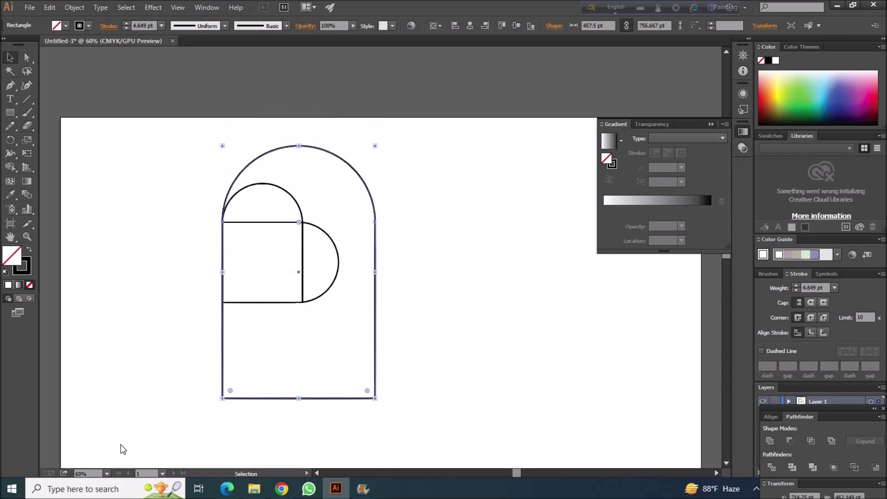
# Inspect the square's upper-left corner at 400% and fine-tune the large arched shape's position downward in small nudges
pyautogui.click(107, 474)
pyautogui.click(125, 286)
pyautogui.moveTo(518, 474); pyautogui.dragTo(503, 473)
pyautogui.scroll(5, 510, 445)
pyautogui.scroll(2, 476, 417)
pyautogui.scroll(1, 358, 205)
pyautogui.moveTo(476, 316); pyautogui.dragTo(470, 313)
pyautogui.scroll(1, 471, 313)
pyautogui.click(393, 153)
pyautogui.click(401, 162)
pyautogui.moveTo(451, 206); pyautogui.dragTo(436, 265)
pyautogui.moveTo(442, 222); pyautogui.dragTo(424, 268)
pyautogui.click(348, 199)
pyautogui.moveTo(385, 125); pyautogui.dragTo(417, 147)
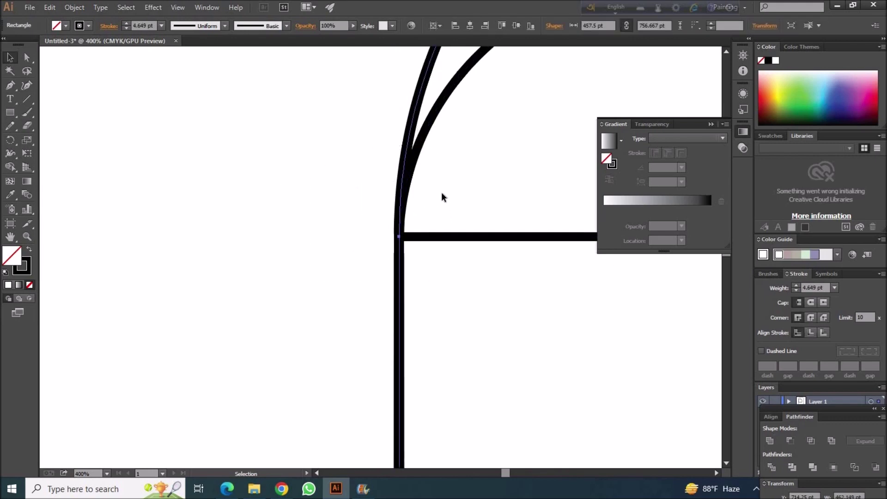
pyautogui.press('Down')
pyautogui.press('Down')
pyautogui.press('Down')
pyautogui.moveTo(347, 160); pyautogui.dragTo(452, 286)
pyautogui.moveTo(426, 190); pyautogui.dragTo(339, 275)
pyautogui.click(402, 180)
pyautogui.press('Down')
pyautogui.press('Down')
pyautogui.moveTo(356, 144); pyautogui.dragTo(442, 307)
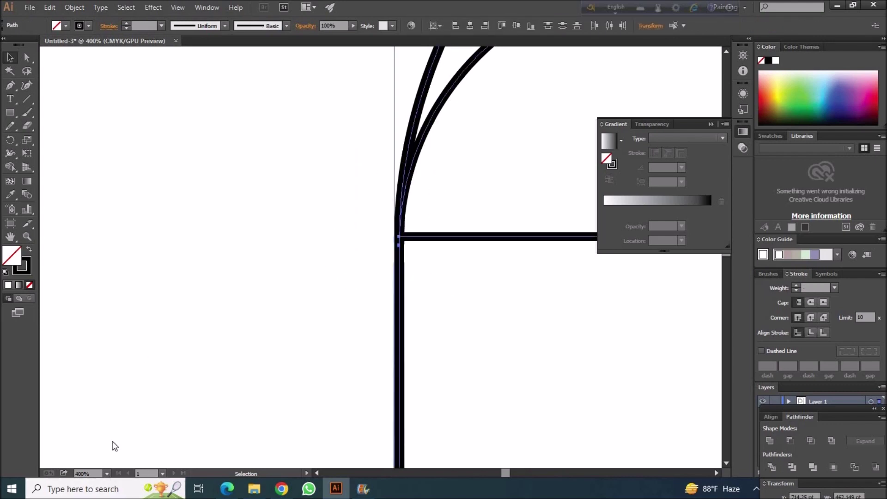
# Duplicate the large arched shape in place and rotate the copy 90° clockwise so its round end faces right
pyautogui.click(106, 474)
pyautogui.click(131, 345)
pyautogui.click(107, 473)
pyautogui.click(121, 375)
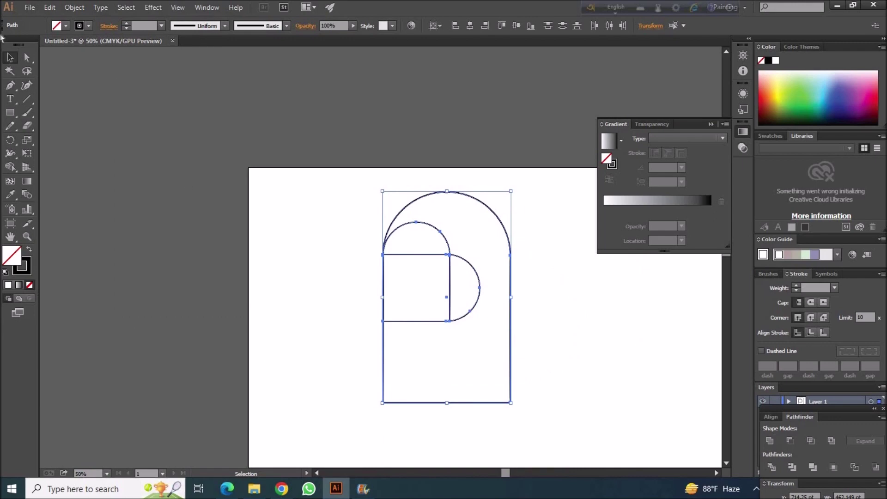
pyautogui.click(534, 366)
pyautogui.scroll(-1, 534, 366)
pyautogui.hscroll(6, 373, 375)
pyautogui.click(304, 369)
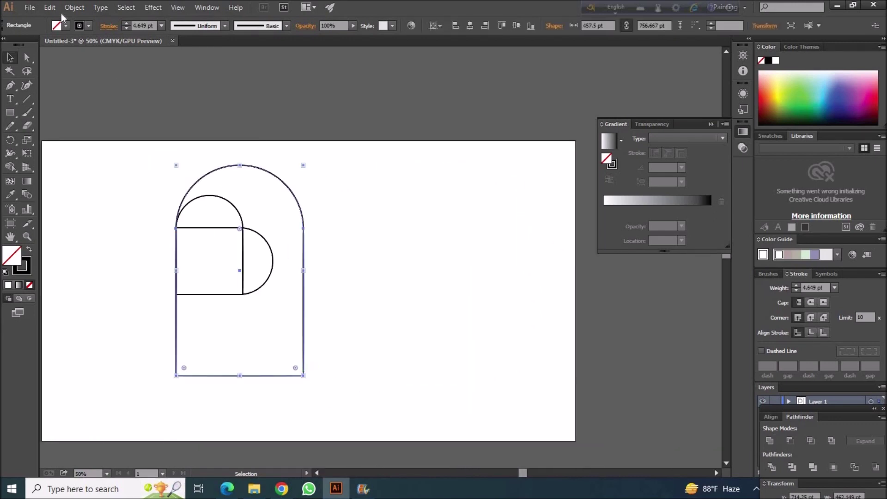
pyautogui.hotkey('ctrl', 'c')
pyautogui.hotkey('ctrl', 'f')
pyautogui.moveTo(337, 210); pyautogui.dragTo(342, 298)
# Move the rotated copy down until its upper edge lines up with the square's upper edge
pyautogui.press('Down')
pyautogui.press('Down')
pyautogui.press('Down')
pyautogui.press('Down')
pyautogui.press('Down')
pyautogui.press('Down')
pyautogui.press('Down')
pyautogui.press('Down')
pyautogui.press('Down')
pyautogui.press('Down')
pyautogui.press('Down')
pyautogui.press('Down')
pyautogui.press('Down')
pyautogui.press('Down')
pyautogui.press('Down')
pyautogui.press('Down')
pyautogui.press('Down')
pyautogui.press('Down')
pyautogui.press('Down')
pyautogui.press('Down')
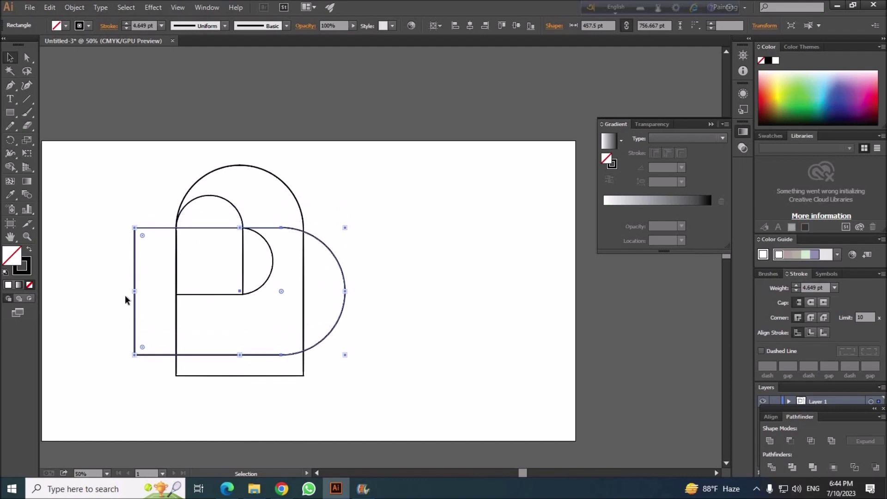
# Lengthen the horizontal shape's flat end to about 902 pt overall and the large vertical shape downward to about 923 pt
pyautogui.moveTo(105, 293); pyautogui.dragTo(94, 291)
pyautogui.click(240, 376)
pyautogui.moveTo(240, 376); pyautogui.dragTo(240, 422)
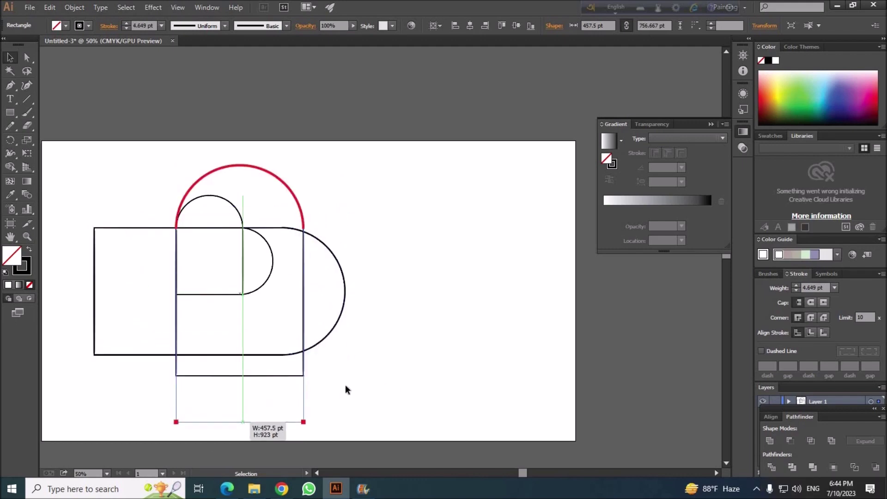
pyautogui.click(279, 399)
# Move the large horizontal shape left until its round end touches the right edge of the large vertical shape
pyautogui.click(342, 312)
pyautogui.hotkey('shift', 'Left')
pyautogui.hotkey('shift', 'Left')
pyautogui.hotkey('shift', 'Left')
pyautogui.hotkey('shift', 'Left')
pyautogui.hotkey('shift', 'Left')
pyautogui.hotkey('shift', 'Left')
pyautogui.hotkey('shift', 'Left')
pyautogui.hotkey('shift', 'Left')
pyautogui.hotkey('shift', 'Left')
pyautogui.hotkey('shift', 'Left')
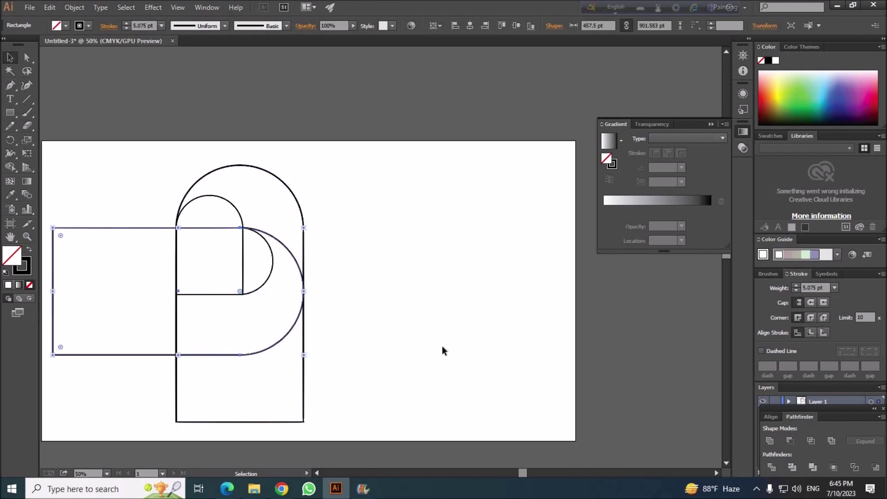
# Check the alignment of the overlapping shapes in outline view at 100%, and return to GPU preview at 50%
pyautogui.hotkey('ctrl', 'a')
pyautogui.click(177, 7)
pyautogui.click(189, 20)
pyautogui.click(337, 226)
pyautogui.click(106, 474)
pyautogui.click(121, 325)
pyautogui.click(178, 7)
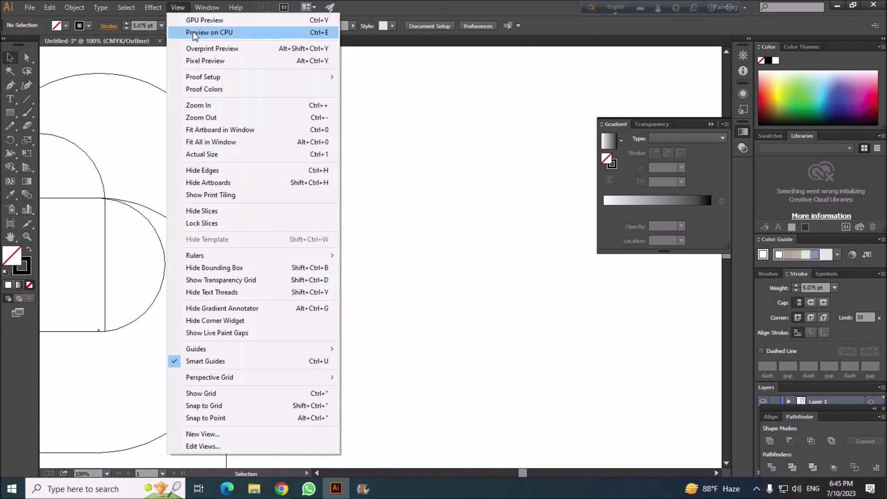
pyautogui.click(198, 19)
pyautogui.click(111, 474)
pyautogui.click(120, 348)
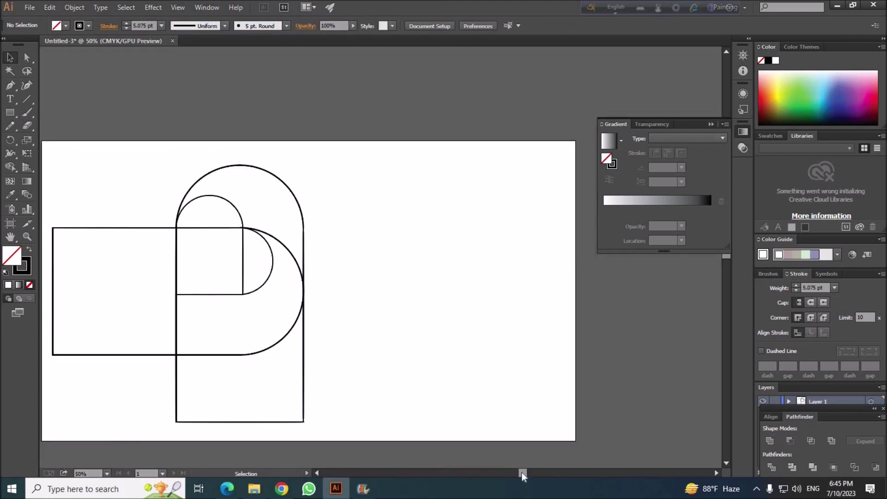
# Paste a copy of the large horizontal shape in front and rotate it 90° clockwise so its round end faces down
pyautogui.moveTo(522, 472); pyautogui.dragTo(520, 472)
pyautogui.click(134, 228)
pyautogui.click(49, 8)
pyautogui.click(68, 61)
pyautogui.click(50, 9)
pyautogui.click(79, 85)
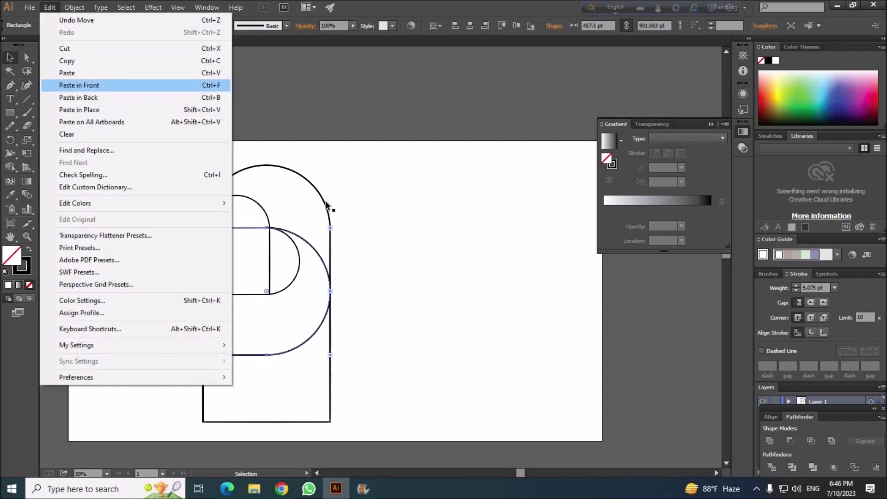
pyautogui.moveTo(337, 358); pyautogui.dragTo(183, 435)
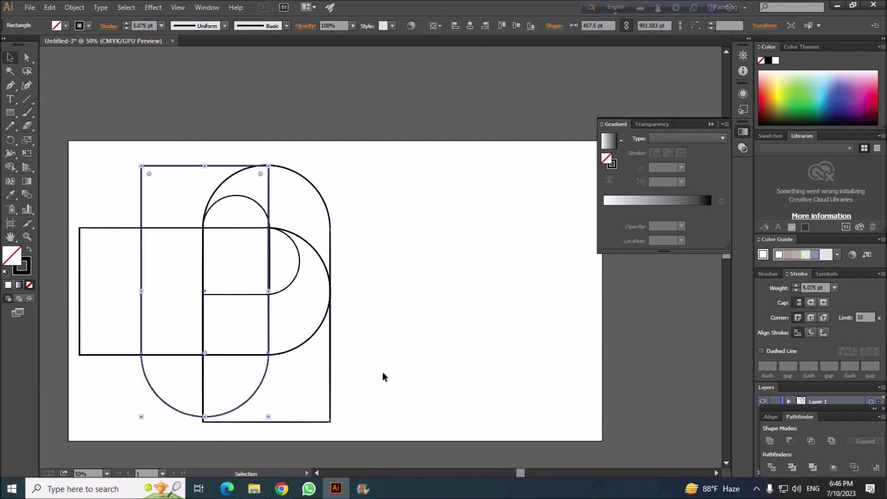
# Move the rotated large copy upward until its round end meets the lower edge of the small horizontal shape
pyautogui.press('Right')
pyautogui.press('Right')
pyautogui.press('Up')
pyautogui.press('Up')
pyautogui.press('Up')
pyautogui.press('Up')
pyautogui.press('Up')
pyautogui.press('Up')
pyautogui.press('Up')
pyautogui.press('Up')
pyautogui.press('Up')
pyautogui.press('Up')
pyautogui.press('Up')
pyautogui.press('Up')
pyautogui.press('Up')
pyautogui.press('Up')
pyautogui.press('Up')
pyautogui.press('Up')
pyautogui.press('Up')
pyautogui.press('Up')
pyautogui.press('Up')
pyautogui.press('Up')
pyautogui.hotkey('shift', 'Up')
pyautogui.hotkey('shift', 'Up')
pyautogui.hotkey('shift', 'Up')
pyautogui.hotkey('shift', 'Up')
pyautogui.hotkey('shift', 'Up')
pyautogui.hotkey('shift', 'Up')
pyautogui.hotkey('shift', 'Up')
pyautogui.hotkey('shift', 'Up')
pyautogui.hotkey('shift', 'Up')
pyautogui.hotkey('shift', 'Up')
pyautogui.hotkey('shift', 'Up')
pyautogui.hotkey('shift', 'Up')
pyautogui.hotkey('shift', 'Up')
pyautogui.hotkey('shift', 'Up')
pyautogui.hotkey('shift', 'Up')
pyautogui.hotkey('shift', 'Up')
pyautogui.hotkey('shift', 'Up')
pyautogui.hotkey('shift', 'Up')
pyautogui.hotkey('shift', 'Up')
pyautogui.hotkey('shift', 'Up')
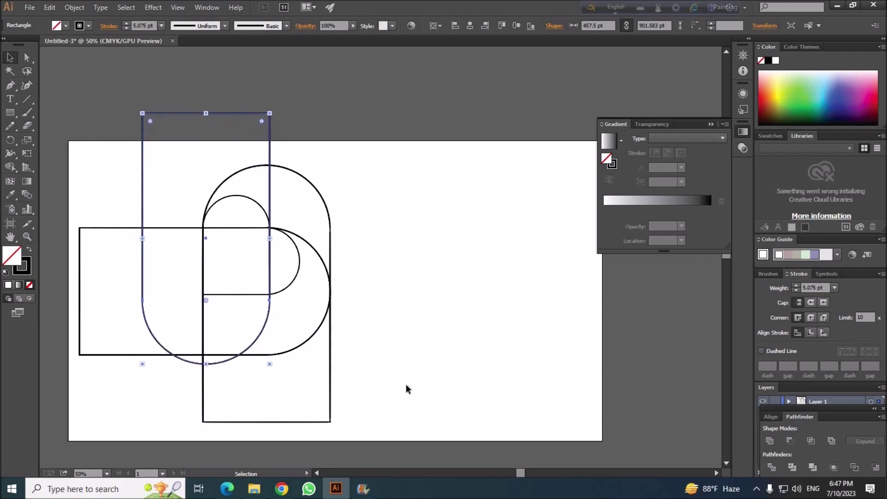
pyautogui.hotkey('shift', 'Up')
pyautogui.hotkey('shift', 'Up')
pyautogui.hotkey('shift', 'Up')
pyautogui.hotkey('shift', 'Up')
pyautogui.hotkey('shift', 'Up')
pyautogui.hotkey('shift', 'Up')
pyautogui.hotkey('shift', 'Up')
pyautogui.hotkey('shift', 'Up')
pyautogui.hotkey('shift', 'Up')
pyautogui.hotkey('shift', 'Up')
pyautogui.hotkey('shift', 'Up')
pyautogui.hotkey('shift', 'Up')
pyautogui.hotkey('shift', 'Up')
pyautogui.hotkey('shift', 'Up')
pyautogui.hotkey('shift', 'Up')
pyautogui.hotkey('shift', 'Up')
pyautogui.hotkey('shift', 'Up')
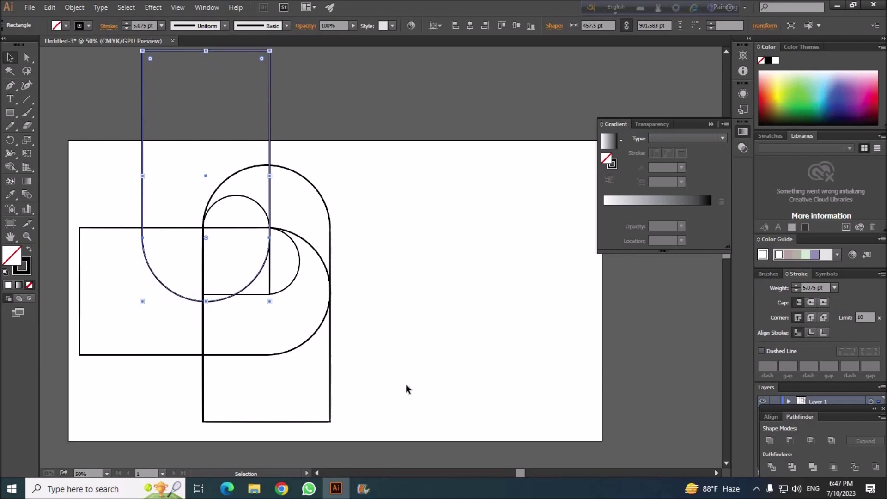
pyautogui.press('Left')
pyautogui.press('Left')
pyautogui.press('Left')
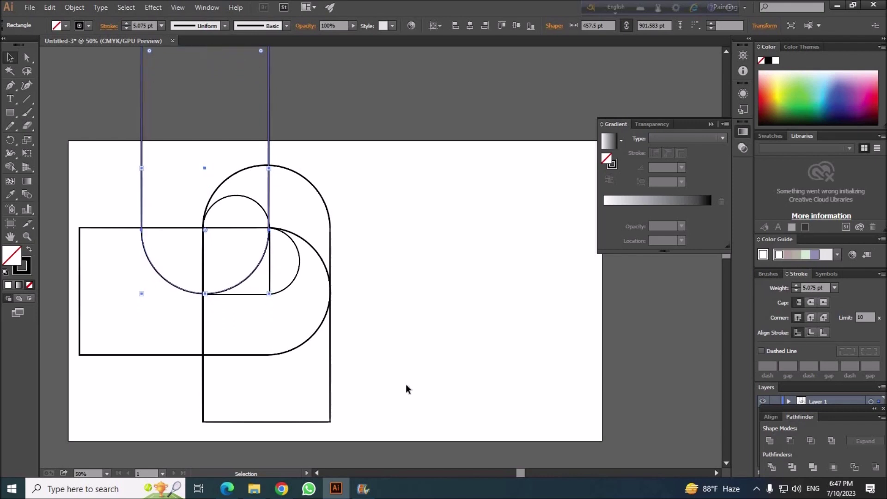
# Rotate all the overlapping shapes together 45° counterclockwise
pyautogui.moveTo(425, 401); pyautogui.dragTo(117, 142)
pyautogui.hotkey('ctrl', 'a')
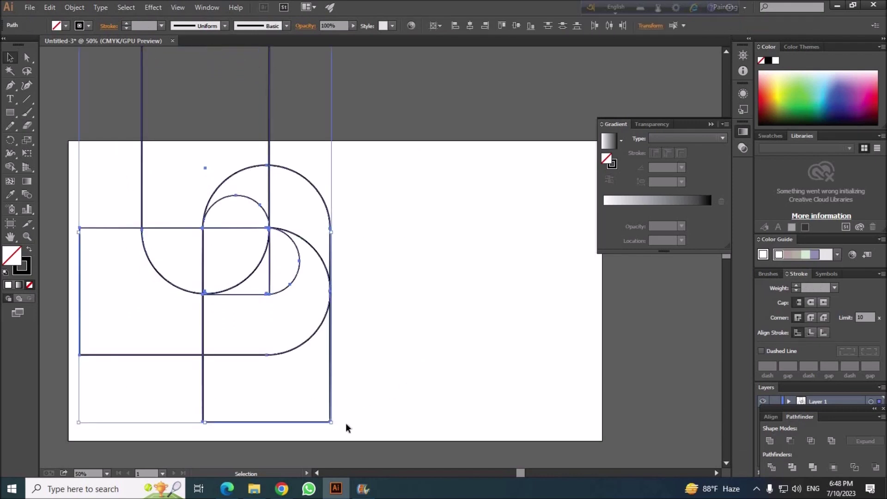
pyautogui.moveTo(370, 368); pyautogui.dragTo(420, 348)
# Scale the rotated figure down to fit inside the artboard, place it left of the artboard's centre and deselect it
pyautogui.hotkey('shift', 'Down')
pyautogui.hotkey('shift', 'Down')
pyautogui.hotkey('shift', 'Down')
pyautogui.hotkey('shift', 'Down')
pyautogui.hotkey('shift', 'Down')
pyautogui.hotkey('shift', 'Down')
pyautogui.hotkey('shift', 'Down')
pyautogui.hotkey('shift', 'Down')
pyautogui.hotkey('shift', 'Down')
pyautogui.hotkey('shift', 'Down')
pyautogui.hotkey('shift', 'Down')
pyautogui.hotkey('shift', 'Down')
pyautogui.hotkey('shift', 'Down')
pyautogui.hotkey('shift', 'Down')
pyautogui.hotkey('shift', 'Down')
pyautogui.hotkey('shift', 'Down')
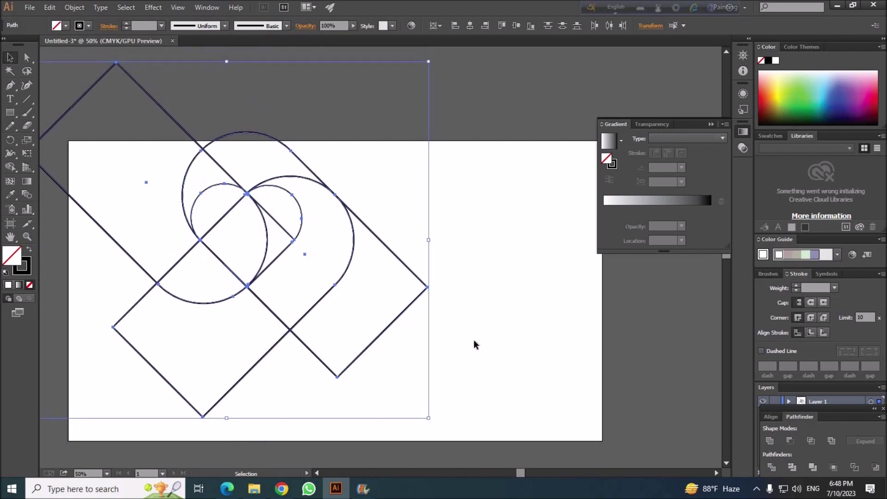
pyautogui.hotkey('shift', 'Right')
pyautogui.hotkey('shift', 'Right')
pyautogui.hotkey('shift', 'Right')
pyautogui.hotkey('shift', 'Right')
pyautogui.hotkey('shift', 'Right')
pyautogui.hotkey('shift', 'Right')
pyautogui.hotkey('shift', 'Right')
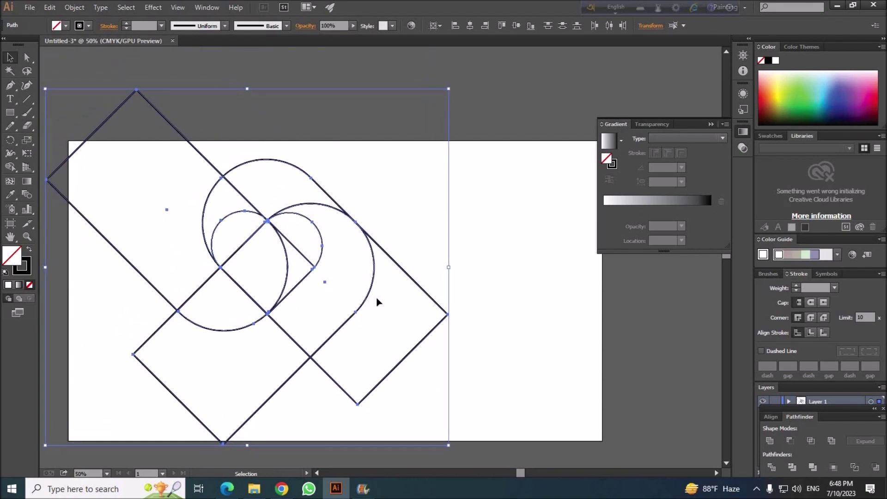
pyautogui.moveTo(376, 301); pyautogui.dragTo(460, 309)
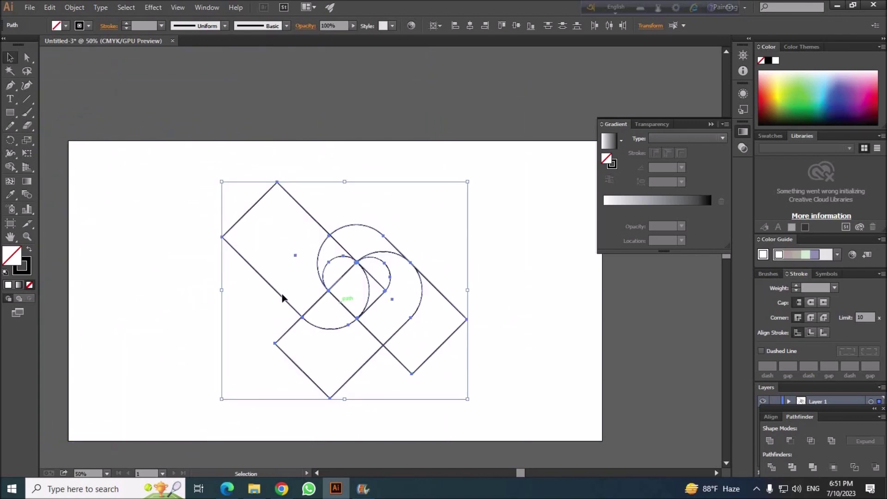
pyautogui.moveTo(292, 297); pyautogui.dragTo(225, 290)
pyautogui.click(80, 167)
# Draw a circle about 385 pt wide beside the figure and a vertical line about 478 pt long through its centre
pyautogui.press('l')
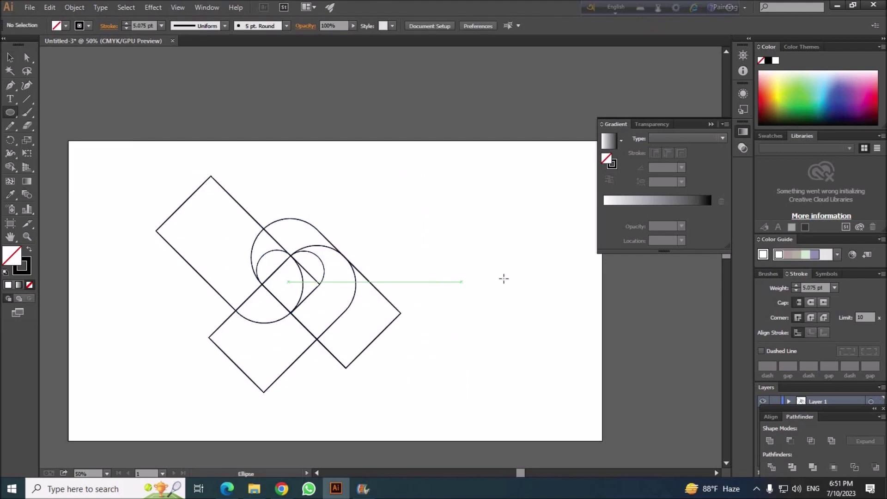
pyautogui.moveTo(504, 277); pyautogui.dragTo(556, 330)
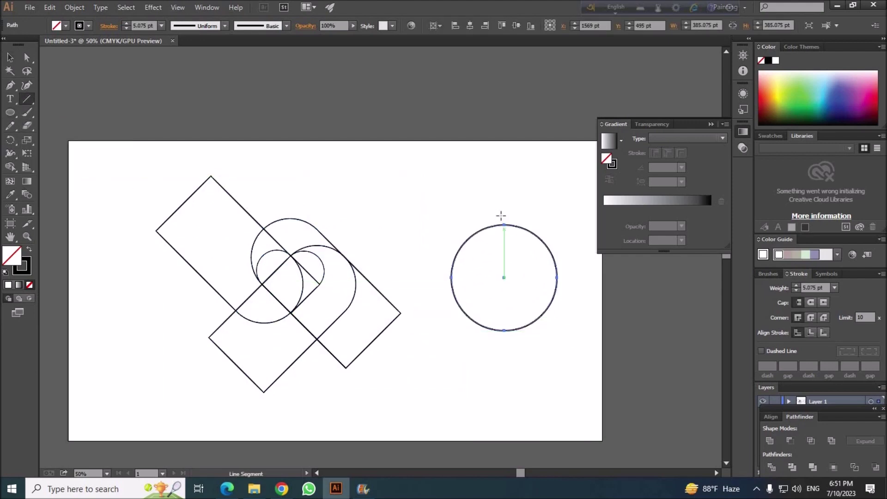
pyautogui.moveTo(504, 214); pyautogui.dragTo(504, 348)
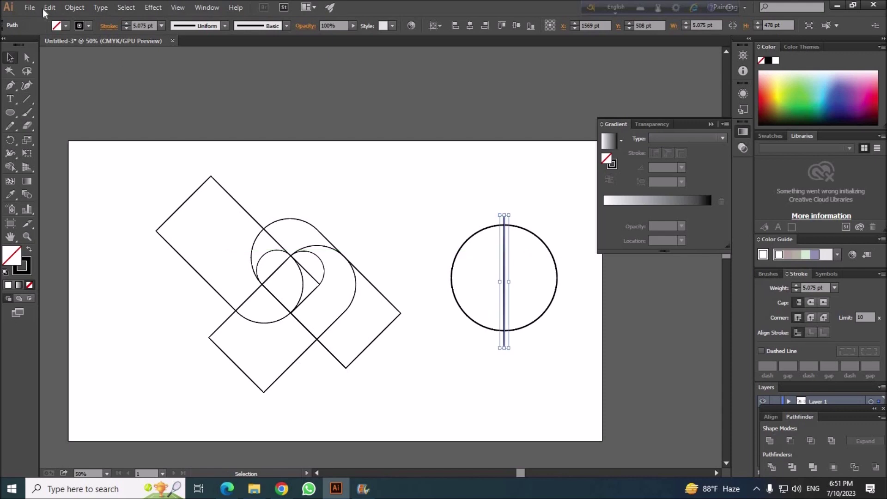
# Paste a copy of the vertical line in front and rotate it 90° to form a cross over the circle
pyautogui.click(49, 8)
pyautogui.click(70, 85)
pyautogui.moveTo(511, 210); pyautogui.dragTo(465, 249)
# Move the circle and both crossed lines onto the figure, aligning the lines with the corners of the central square
pyautogui.moveTo(411, 199); pyautogui.dragTo(582, 380)
pyautogui.moveTo(507, 315); pyautogui.dragTo(291, 319)
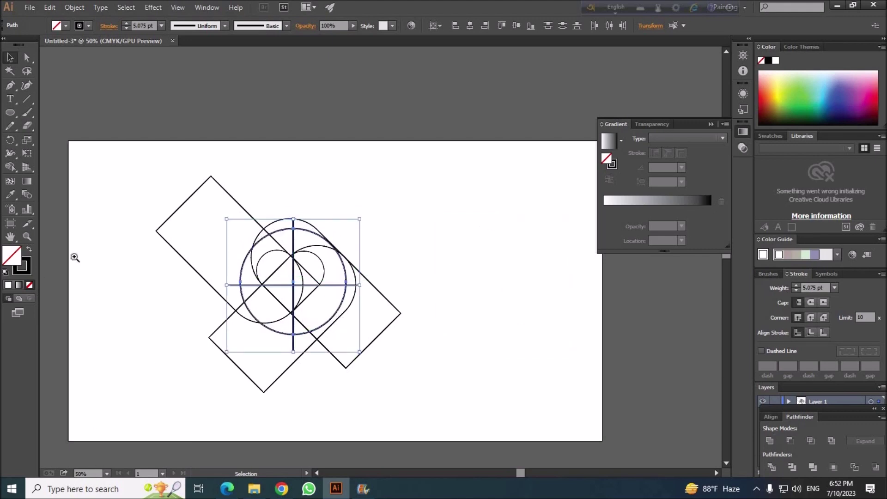
pyautogui.tripleClick(523, 380)
pyautogui.moveTo(529, 473); pyautogui.dragTo(514, 473)
pyautogui.scroll(9, 509, 445)
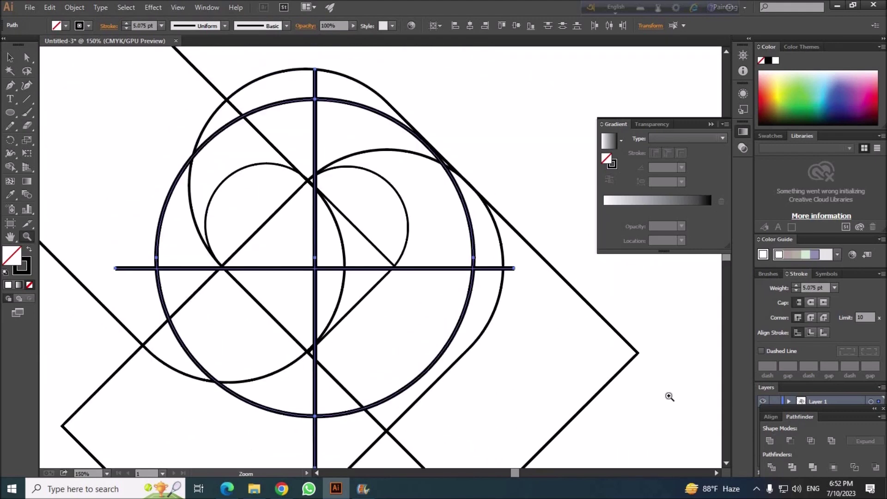
pyautogui.press('Left')
pyautogui.press('Left')
pyautogui.press('Left')
pyautogui.press('Left')
pyautogui.press('Left')
pyautogui.press('Left')
pyautogui.press('Left')
pyautogui.press('Left')
pyautogui.press('Left')
pyautogui.press('Left')
pyautogui.press('Left')
pyautogui.scroll(1, 669, 397)
pyautogui.press('Up')
pyautogui.press('Up')
pyautogui.press('Up')
pyautogui.press('Up')
pyautogui.press('Up')
pyautogui.press('Up')
pyautogui.press('Up')
pyautogui.press('Up')
pyautogui.press('Up')
pyautogui.press('Up')
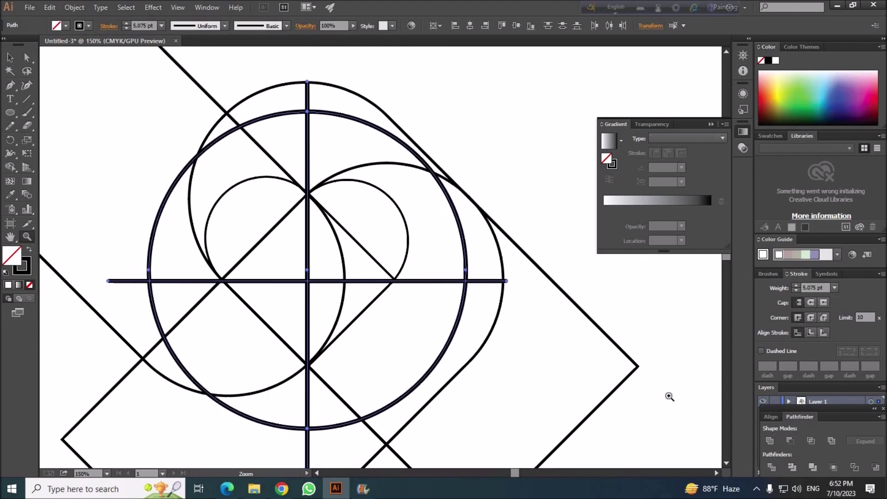
pyautogui.press('Down')
pyautogui.press('Down')
pyautogui.press('Down')
pyautogui.press('Down')
pyautogui.press('Down')
pyautogui.press('Down')
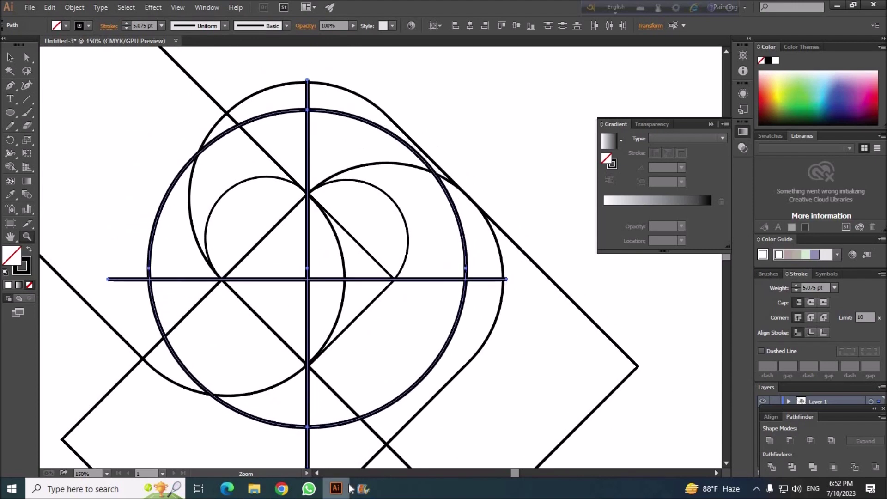
# Move the circle and crossed lines up until the circle's top touches the top of the figure's upper arc
pyautogui.press('Up')
pyautogui.press('Up')
pyautogui.press('Up')
pyautogui.press('Up')
pyautogui.press('Up')
pyautogui.press('Up')
pyautogui.press('Up')
pyautogui.press('Up')
pyautogui.press('Up')
pyautogui.press('Up')
pyautogui.press('Up')
pyautogui.press('Up')
pyautogui.press('Up')
pyautogui.press('Up')
pyautogui.press('Up')
pyautogui.press('Up')
pyautogui.press('Up')
pyautogui.press('Up')
pyautogui.press('Up')
pyautogui.press('Up')
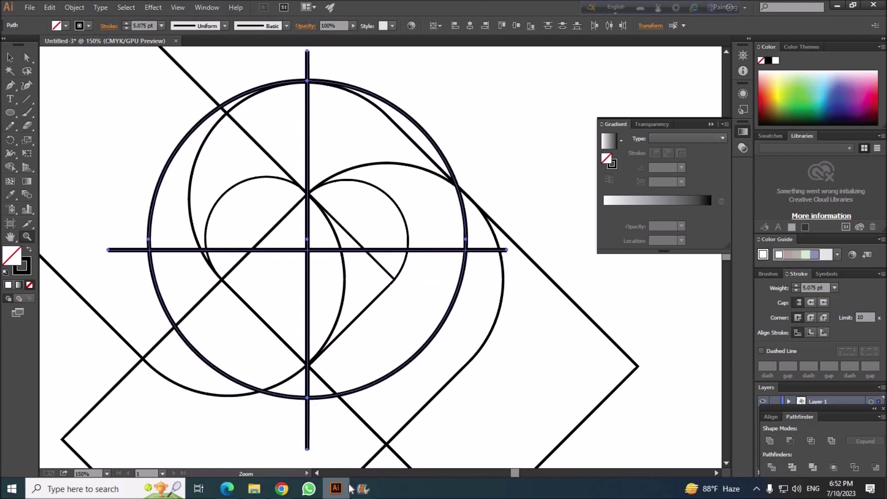
# Select only the circle and enlarge it proportionally downward from its fixed top point to about 454 pt in diameter
pyautogui.scroll(-3, 416, 414)
pyautogui.click(10, 58)
pyautogui.click(326, 357)
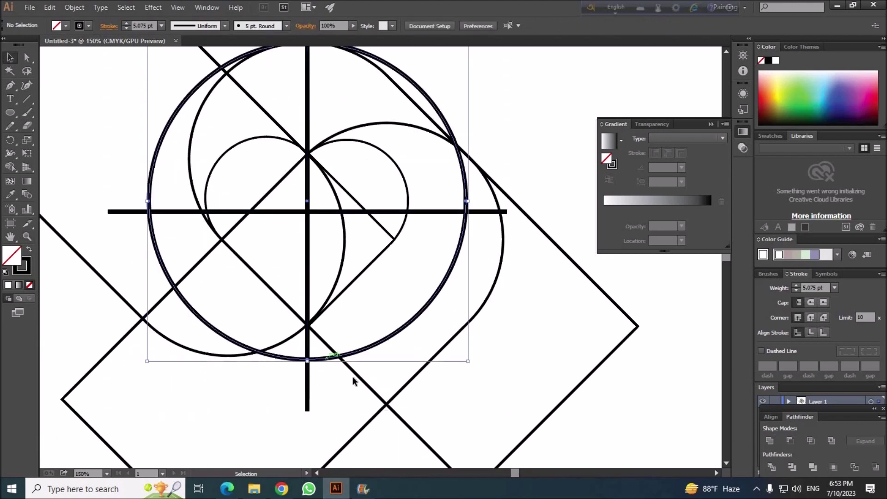
pyautogui.moveTo(315, 385); pyautogui.dragTo(320, 422)
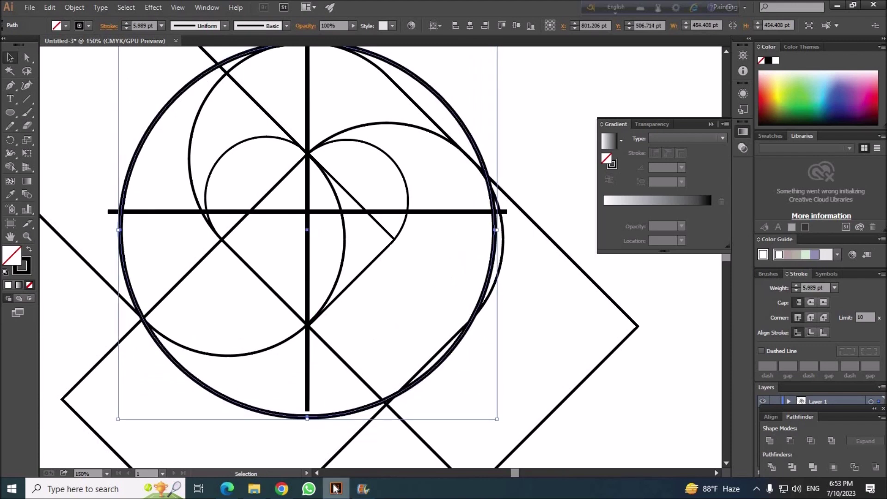
# Lengthen the vertical guide line downward so it extends past the bottom of the circle
pyautogui.click(308, 404)
pyautogui.scroll(-2, 308, 404)
pyautogui.moveTo(308, 385); pyautogui.dragTo(305, 447)
pyautogui.scroll(4, 305, 447)
pyautogui.scroll(-1, 305, 447)
# Select all the artwork and merge the regions of the left crescent into one black shape with Shape Builder
pyautogui.click(107, 474)
pyautogui.click(142, 332)
pyautogui.hotkey('ctrl', 'a')
pyautogui.hotkey('shift', 'm')
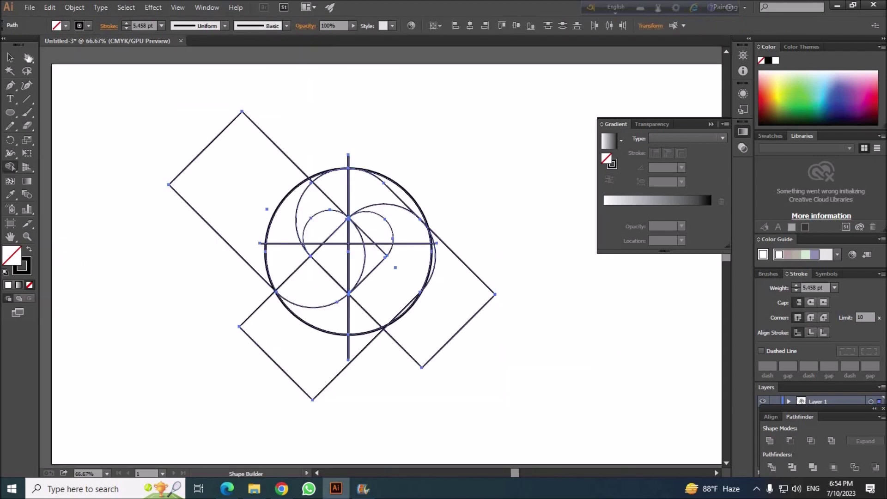
pyautogui.click(66, 26)
pyautogui.click(30, 42)
pyautogui.moveTo(292, 203); pyautogui.dragTo(314, 291)
pyautogui.moveTo(318, 175); pyautogui.dragTo(296, 199)
# Merge the regions along the bottom and right of the circle into one red shape with Shape Builder
pyautogui.click(66, 26)
pyautogui.click(39, 42)
pyautogui.moveTo(325, 317)
pyautogui.mouseDown()
pyautogui.moveTo(370, 303)
pyautogui.moveTo(411, 243)
pyautogui.mouseUp()
# Fill the upper region between the black and red shapes with cyan blue using Shape Builder
pyautogui.click(66, 25)
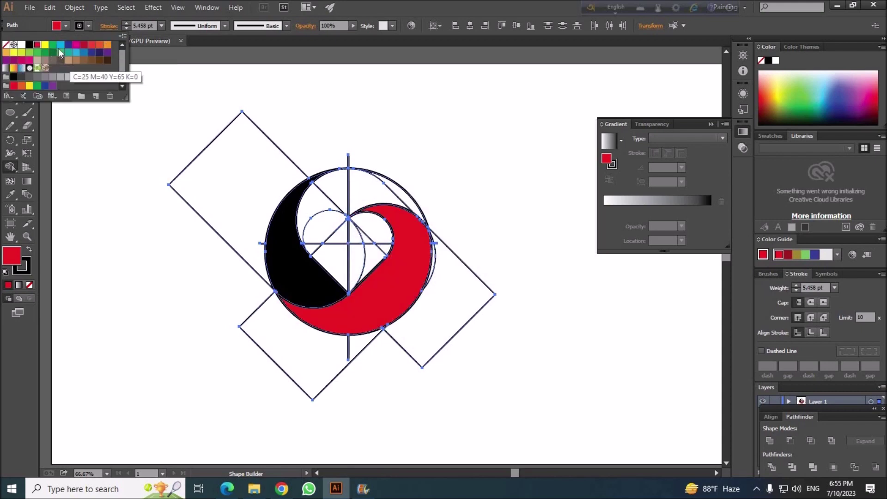
pyautogui.click(61, 48)
pyautogui.click(326, 190)
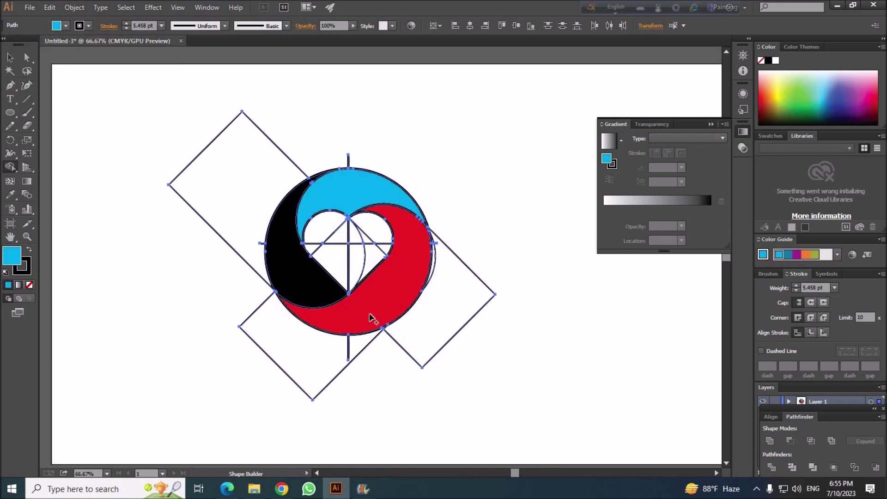
# Merge the tiny leftover gap at the heart's lower tip into the red shape, undoing the extra merge stroke
pyautogui.click(107, 473)
pyautogui.click(129, 299)
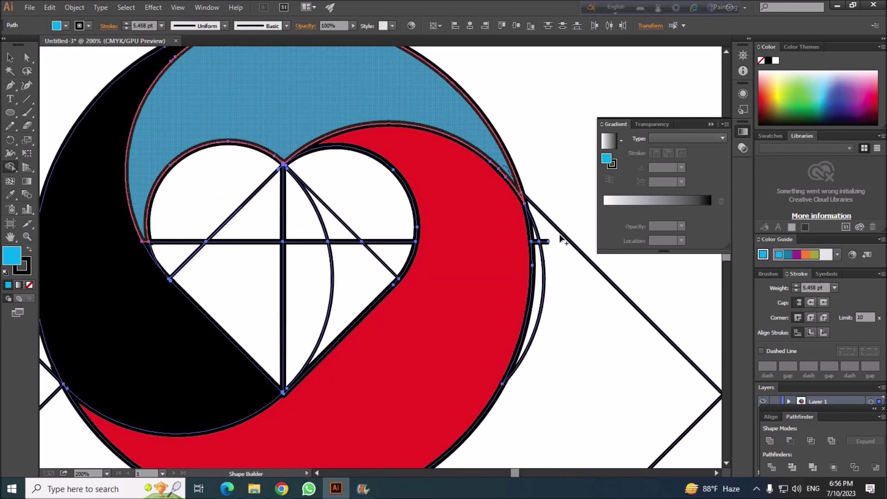
pyautogui.scroll(-3, 323, 326)
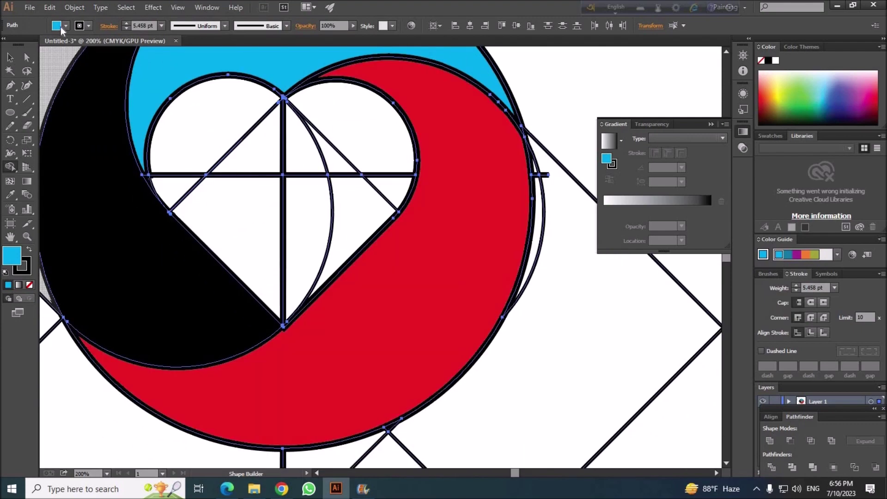
pyautogui.click(288, 327)
pyautogui.click(289, 327)
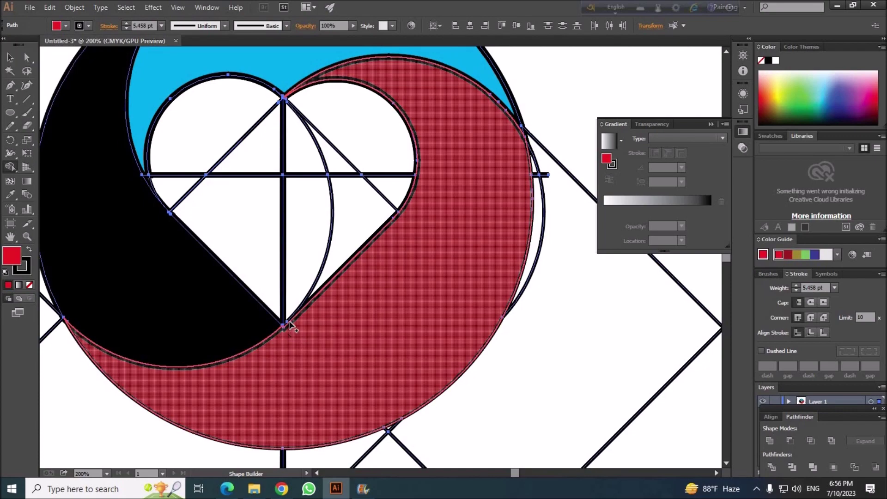
pyautogui.moveTo(279, 342)
pyautogui.mouseDown()
pyautogui.moveTo(287, 333)
pyautogui.moveTo(363, 336)
pyautogui.mouseUp()
pyautogui.hotkey('ctrl', 'z')
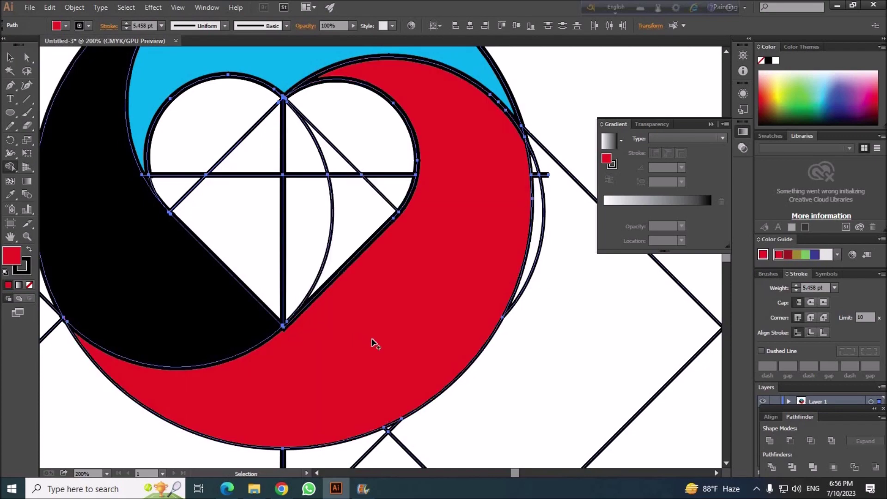
# Merge the thin sliver at the lower left end of the blue shape into it, using the same cyan blue
pyautogui.scroll(5, 383, 344)
pyautogui.click(66, 26)
pyautogui.click(61, 39)
pyautogui.moveTo(153, 300); pyautogui.dragTo(144, 285)
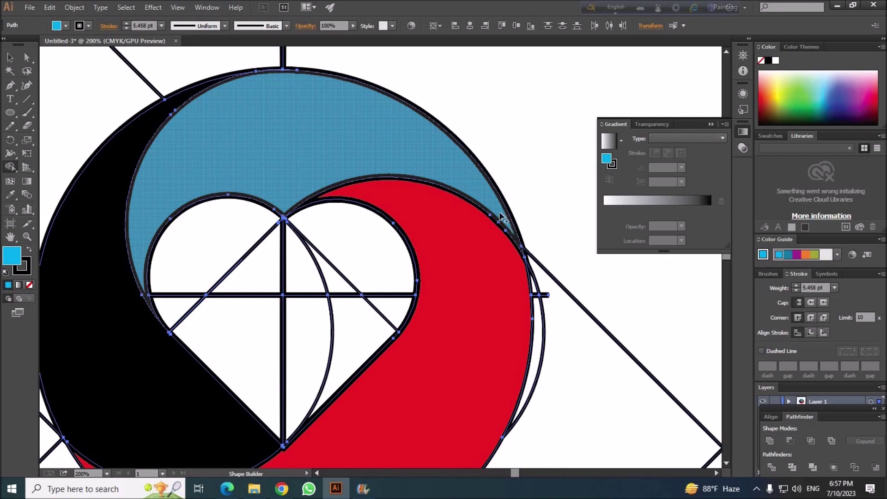
# Merge the narrow sliver beside the heart's top notch into the red shape
pyautogui.click(66, 26)
pyautogui.click(37, 38)
pyautogui.click(316, 200)
pyautogui.scroll(-4, 431, 250)
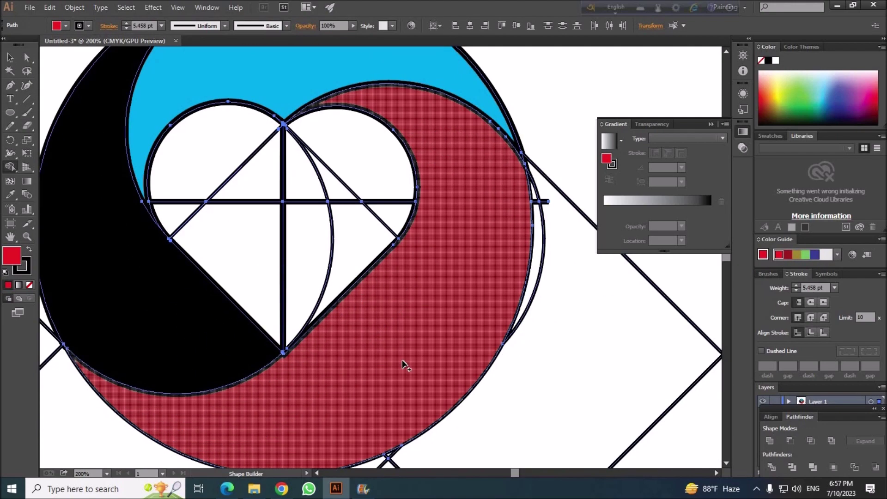
pyautogui.scroll(-3, 403, 365)
pyautogui.scroll(4, 365, 369)
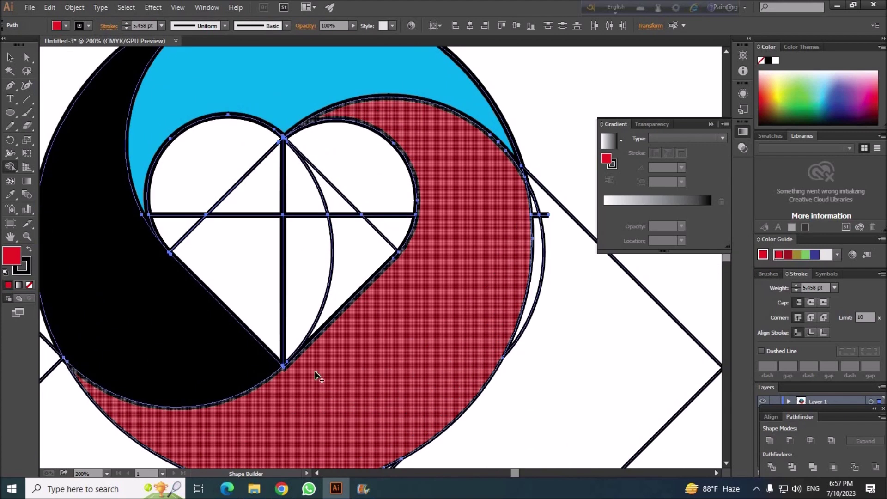
# Remove all remaining construction lines and outlines, keeping only the three filled shapes around the heart
pyautogui.click(107, 473)
pyautogui.hotkey('ctrl', '0')
pyautogui.click(10, 71)
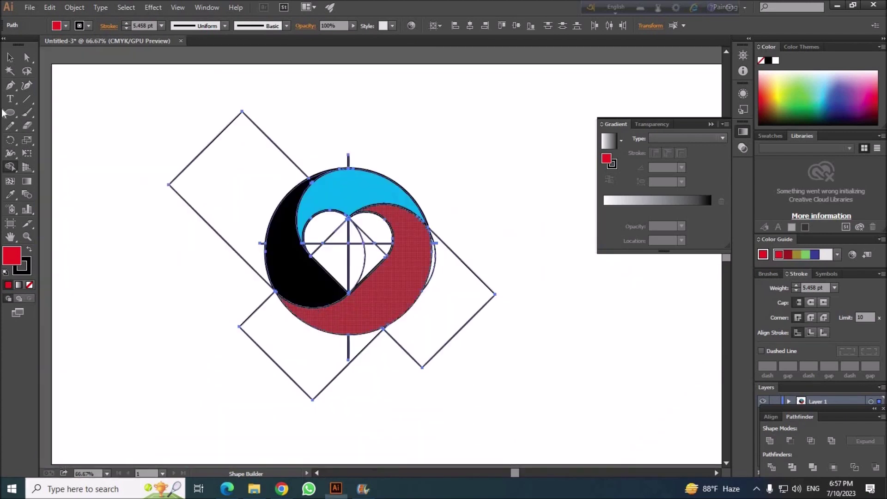
pyautogui.click(283, 145)
pyautogui.press('Delete')
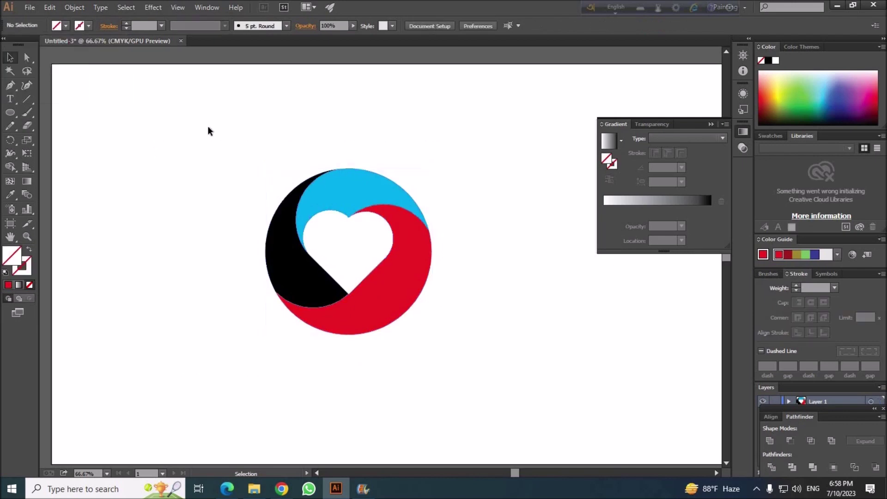
# Select all three shapes and fill them with the default white-to-black linear gradient
pyautogui.moveTo(207, 127); pyautogui.dragTo(478, 345)
pyautogui.click(622, 142)
pyautogui.click(530, 165)
pyautogui.click(508, 328)
pyautogui.click(518, 385)
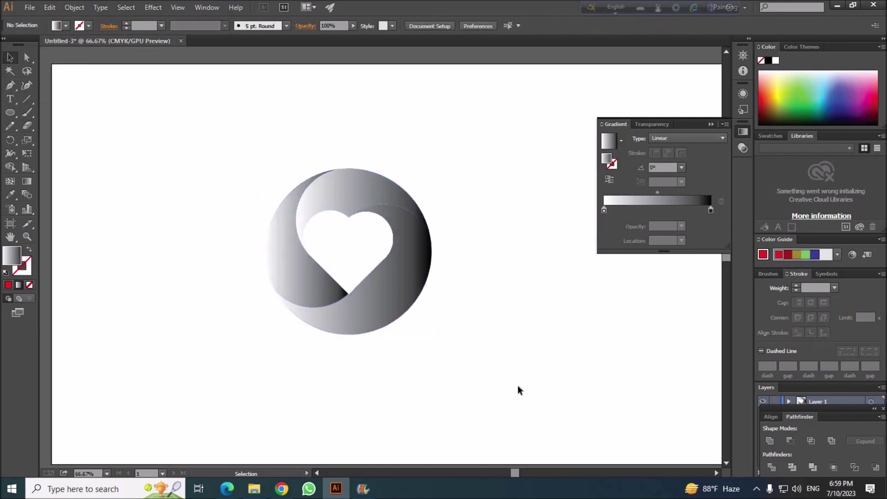
# Set the gradient's starting stop to CMYK Red with 10% black
pyautogui.doubleClick(604, 211)
pyautogui.click(566, 270)
pyautogui.click(636, 245)
pyautogui.doubleClick(604, 211)
pyautogui.click(566, 250)
pyautogui.moveTo(645, 264); pyautogui.dragTo(657, 264)
pyautogui.click(566, 269)
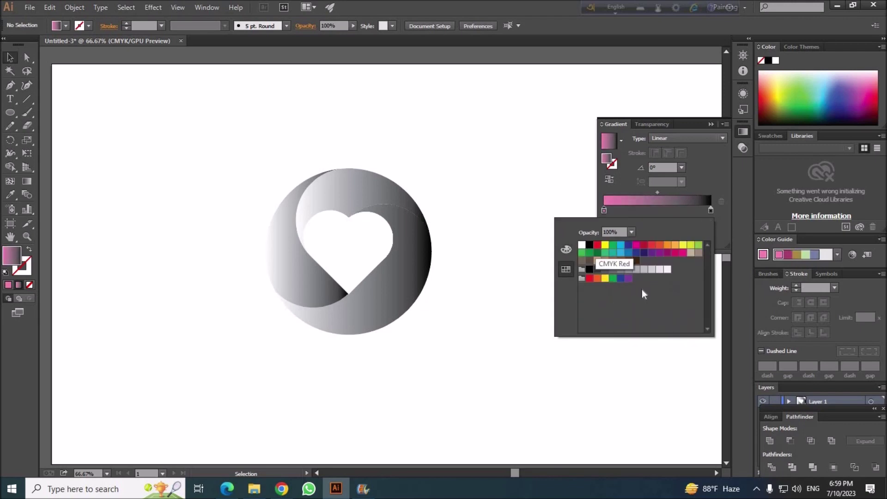
pyautogui.click(607, 245)
pyautogui.click(566, 250)
pyautogui.moveTo(620, 294); pyautogui.dragTo(622, 296)
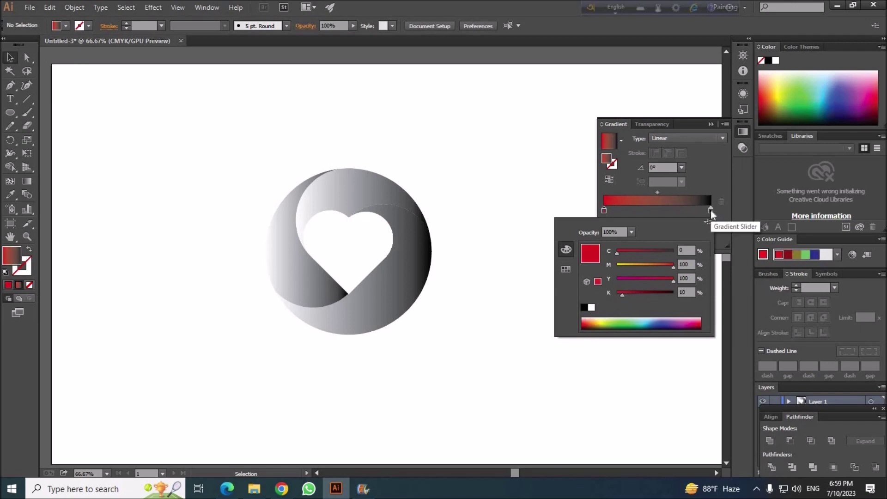
# Make both gradient stops pure red and apply the gradient to the left crescent shape
pyautogui.click(566, 270)
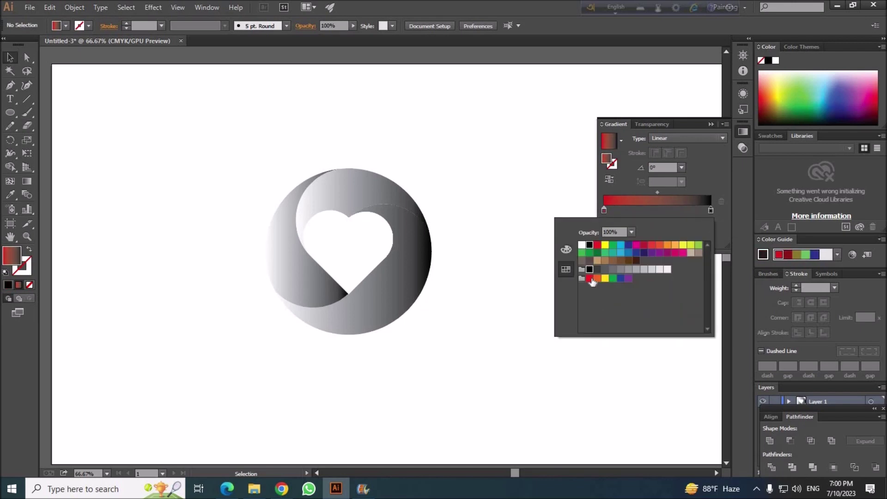
pyautogui.click(590, 278)
pyautogui.click(621, 358)
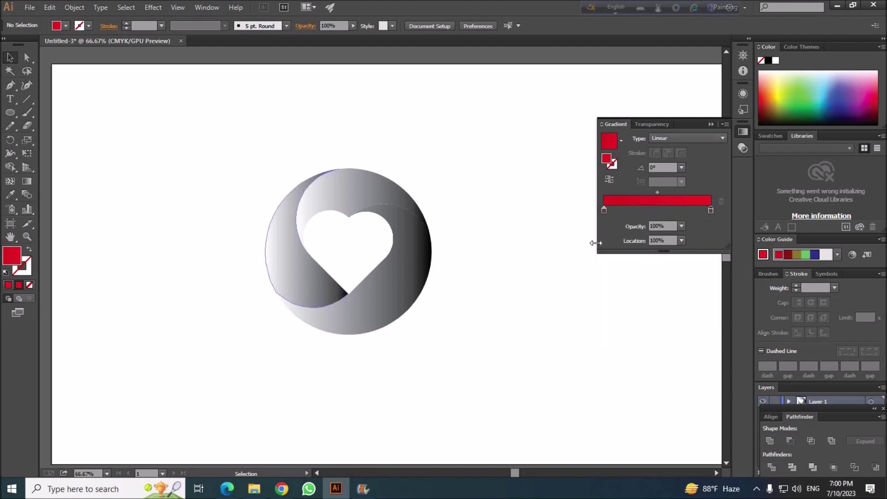
pyautogui.click(288, 259)
pyautogui.doubleClick(604, 210)
pyautogui.click(589, 279)
pyautogui.click(589, 279)
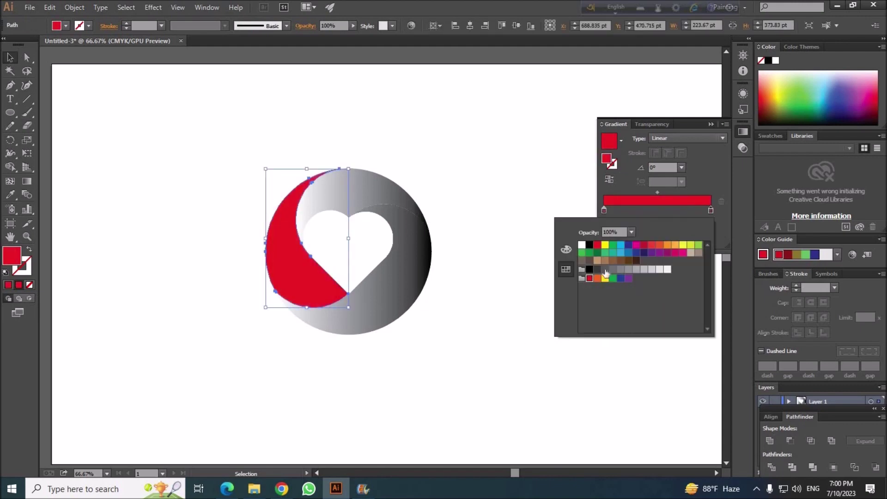
pyautogui.click(566, 249)
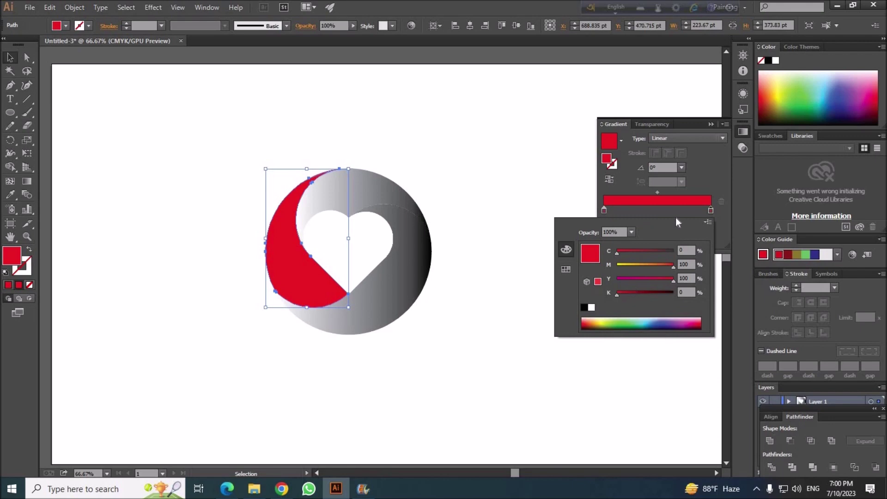
# Give the left shape a three-stop gradient with red at 66.33% and darker red stops at both ends
pyautogui.click(687, 210)
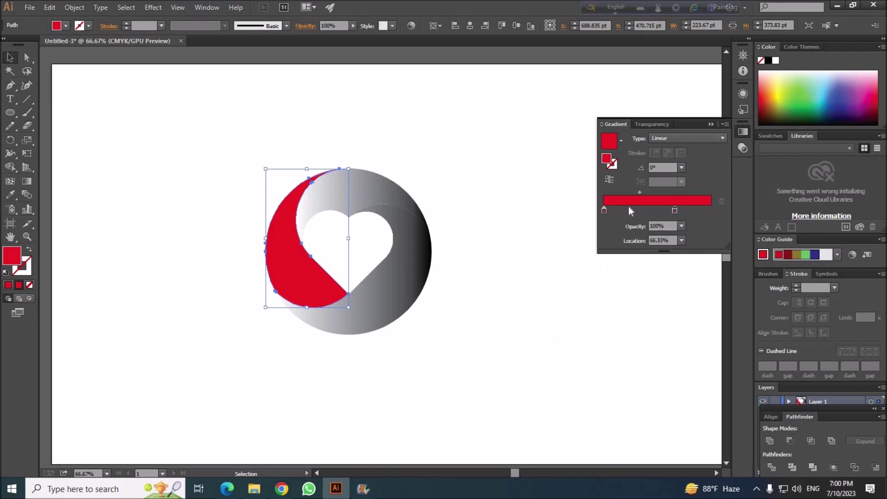
pyautogui.doubleClick(711, 211)
pyautogui.click(566, 250)
pyautogui.moveTo(616, 293); pyautogui.dragTo(637, 293)
pyautogui.doubleClick(604, 210)
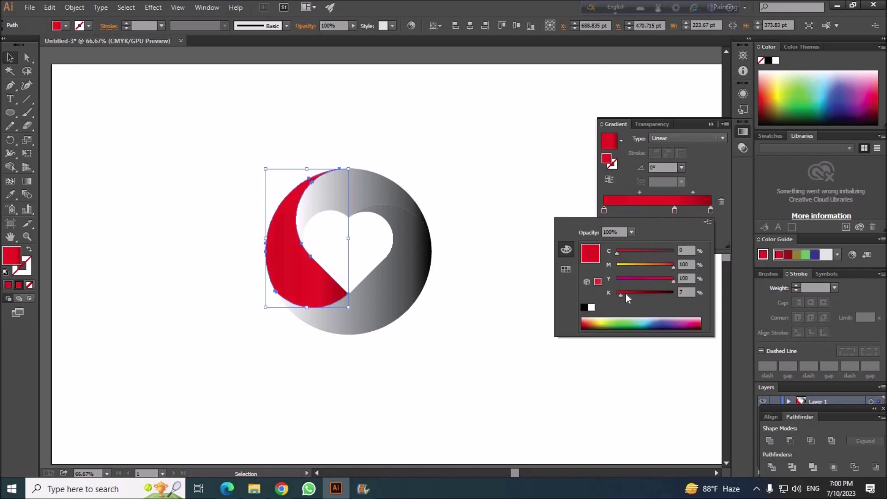
# Redraw the left shape's gradient direction to run from its top to its bottom at -100°
pyautogui.click(27, 181)
pyautogui.moveTo(270, 312)
pyautogui.mouseDown()
pyautogui.moveTo(291, 167)
pyautogui.moveTo(307, 337)
pyautogui.mouseUp()
pyautogui.click(295, 276)
pyautogui.click(27, 181)
pyautogui.moveTo(297, 188); pyautogui.dragTo(328, 332)
pyautogui.moveTo(308, 163); pyautogui.dragTo(273, 292)
pyautogui.moveTo(287, 165); pyautogui.dragTo(260, 303)
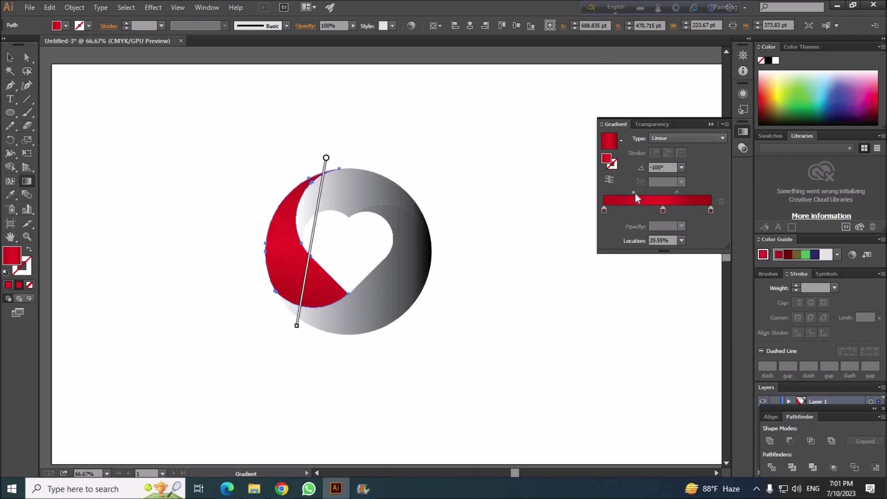
# Set the middle gradient stop to 90% magenta and 100% yellow and shift the midpoint before it
pyautogui.doubleClick(663, 210)
pyautogui.moveTo(671, 266); pyautogui.dragTo(669, 283)
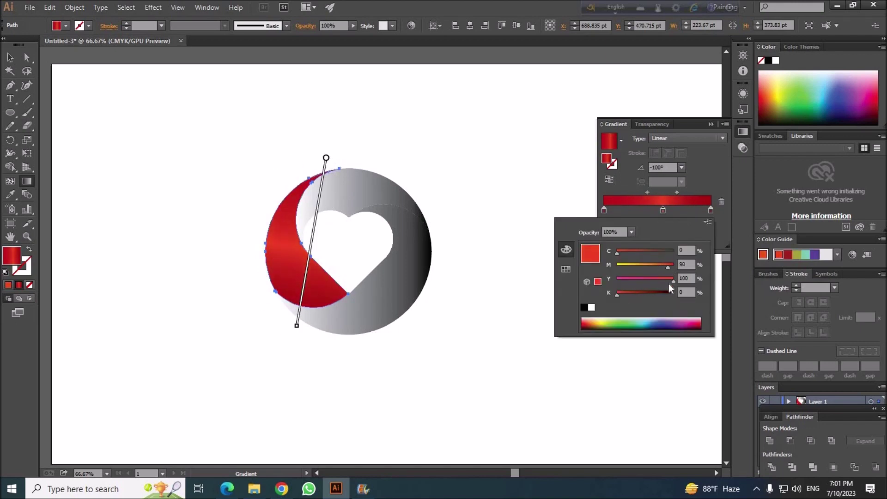
pyautogui.click(641, 193)
# Copy the left shape's red gradient onto the top shape and reverse it there
pyautogui.click(10, 58)
pyautogui.click(356, 192)
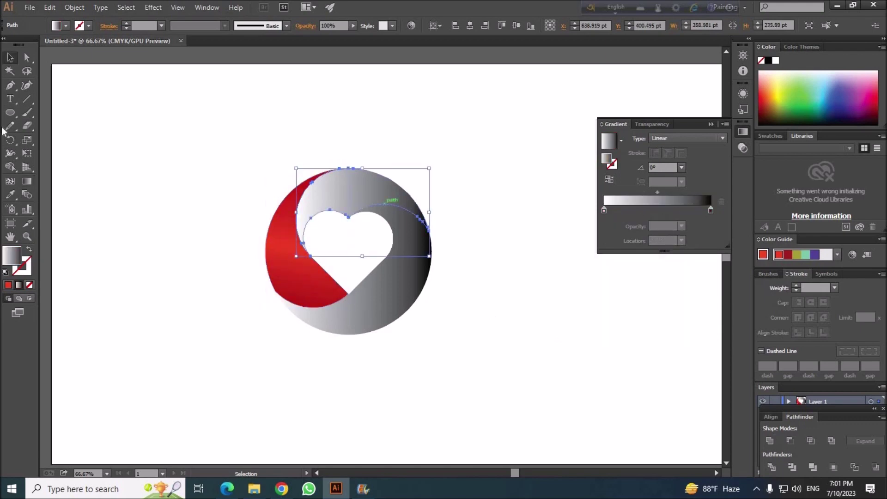
pyautogui.click(288, 241)
pyautogui.click(610, 180)
# Copy the red gradient from the left shape onto the lower-right shape with the Eyedropper
pyautogui.click(9, 58)
pyautogui.click(351, 325)
pyautogui.click(9, 194)
pyautogui.click(290, 261)
pyautogui.click(10, 57)
pyautogui.click(242, 370)
# Redraw the left shape's gradient as a nearly vertical one at 90.7°
pyautogui.click(309, 273)
pyautogui.click(27, 182)
pyautogui.moveTo(276, 172); pyautogui.dragTo(288, 346)
pyautogui.moveTo(275, 139); pyautogui.dragTo(305, 184)
pyautogui.press('v')
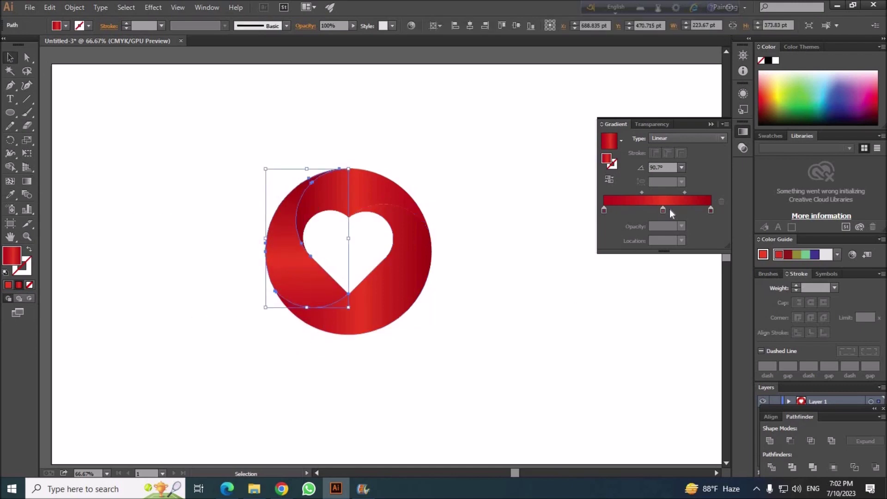
# Shift the left gradient's middle stop toward the end and darken its starting stop with about 37% cyan
pyautogui.moveTo(669, 208); pyautogui.dragTo(674, 210)
pyautogui.doubleClick(604, 210)
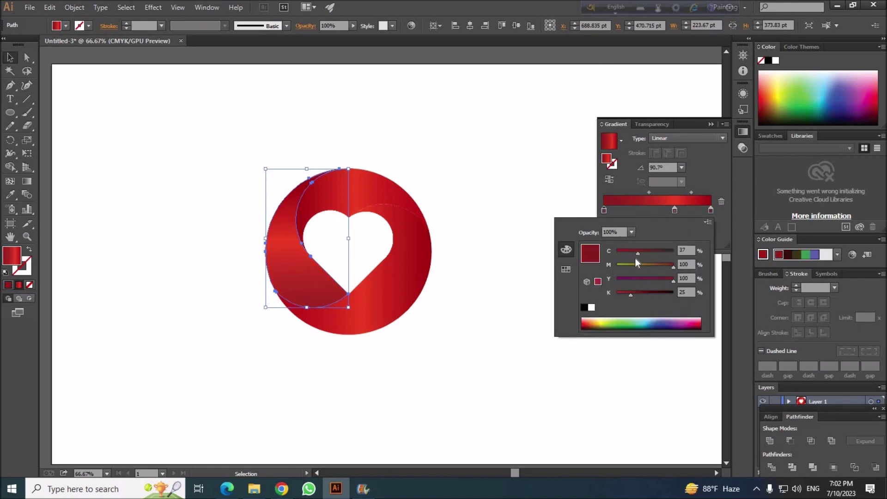
pyautogui.click(8, 60)
pyautogui.click(185, 176)
# Redraw the left shape's gradient diagonally from top to bottom and reverse its colors
pyautogui.click(287, 245)
pyautogui.click(28, 182)
pyautogui.moveTo(278, 168); pyautogui.dragTo(309, 339)
pyautogui.moveTo(256, 166); pyautogui.dragTo(310, 339)
pyautogui.click(609, 180)
pyautogui.click(111, 302)
# Replace the top shape's fill with the left shape's updated gradient and reverse its colors
pyautogui.click(370, 196)
pyautogui.press('i')
pyautogui.click(274, 240)
pyautogui.click(610, 180)
# Replace the lower-right shape's fill with the left shape's updated gradient
pyautogui.press('v')
pyautogui.click(390, 323)
pyautogui.press('i')
pyautogui.click(273, 247)
pyautogui.press('v')
pyautogui.click(198, 365)
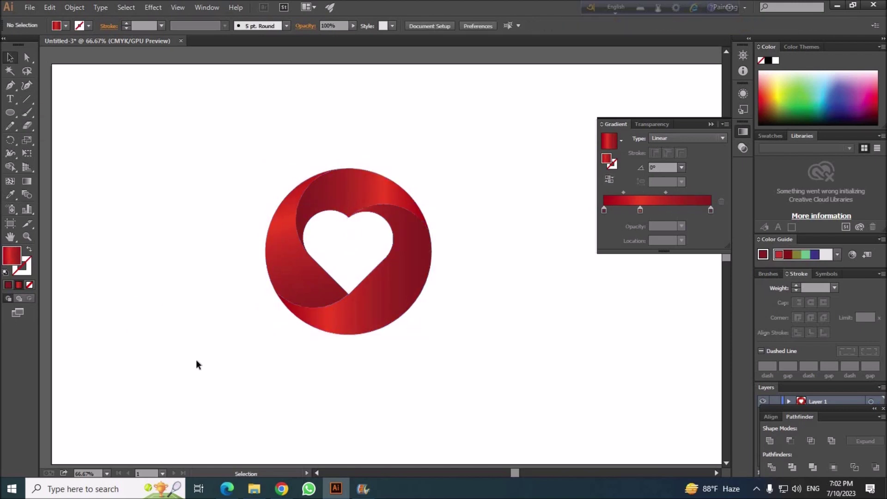
# Redraw the gradient direction across the lower-right shape with the Gradient tool
pyautogui.press('g')
pyautogui.moveTo(271, 264); pyautogui.dragTo(432, 264)
pyautogui.moveTo(293, 351)
pyautogui.mouseDown()
pyautogui.moveTo(430, 208)
pyautogui.moveTo(311, 331)
pyautogui.mouseUp()
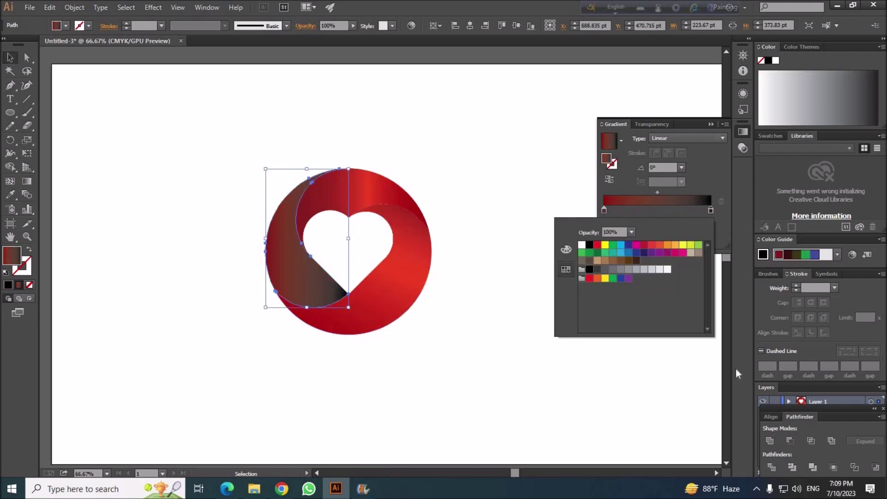
# Set the end stop of the left shape's gradient to hex color FF0000
pyautogui.click(566, 250)
pyautogui.press('Return')
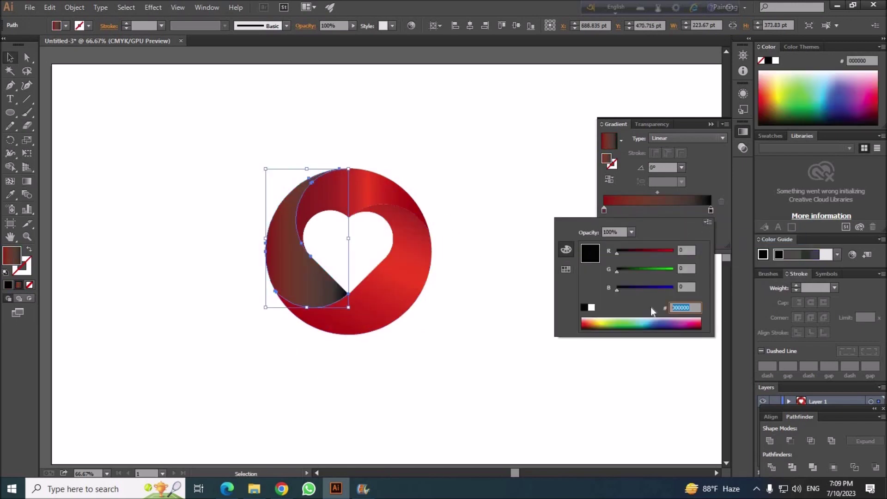
pyautogui.click(684, 308)
pyautogui.write('FF0000')
pyautogui.press('Return')
# Redraw the left shape's gradient from bottom to top at about 87° and move its midpoint to 26.02%
pyautogui.press('g')
pyautogui.moveTo(286, 186); pyautogui.dragTo(280, 298)
pyautogui.moveTo(283, 282); pyautogui.dragTo(292, 159)
pyautogui.moveTo(294, 296); pyautogui.dragTo(285, 196)
pyautogui.moveTo(657, 192); pyautogui.dragTo(635, 196)
pyautogui.moveTo(301, 322); pyautogui.dragTo(270, 192)
pyautogui.moveTo(280, 317); pyautogui.dragTo(289, 182)
pyautogui.click(11, 60)
# Copy the left shape's two-stop red gradient onto the top shape with the Eyedropper
pyautogui.click(11, 194)
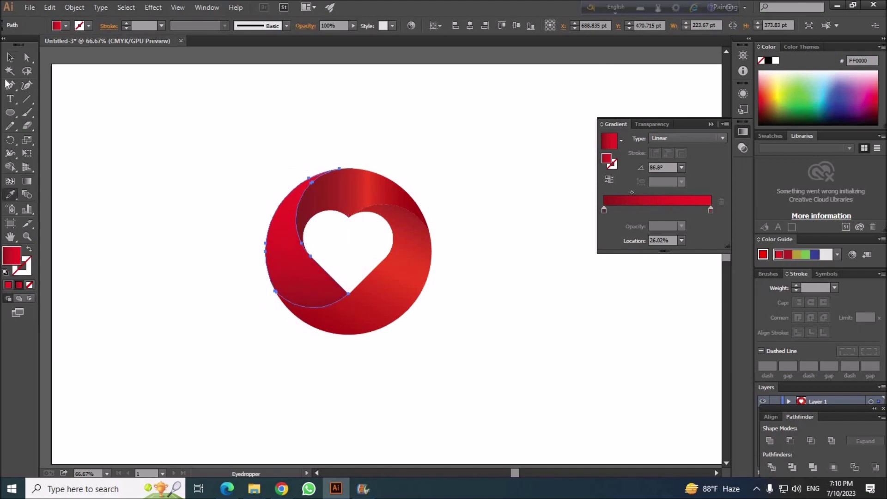
pyautogui.click(10, 59)
pyautogui.click(378, 184)
pyautogui.click(10, 195)
pyautogui.click(284, 231)
pyautogui.click(10, 59)
pyautogui.click(118, 225)
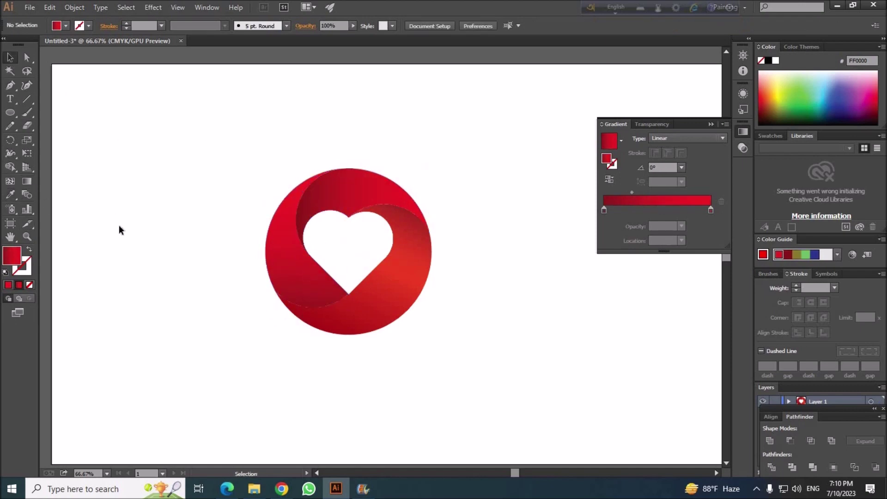
# Copy the left shape's two-stop gradient onto the lower-right shape and reverse it
pyautogui.click(327, 322)
pyautogui.click(11, 195)
pyautogui.click(292, 242)
pyautogui.click(610, 180)
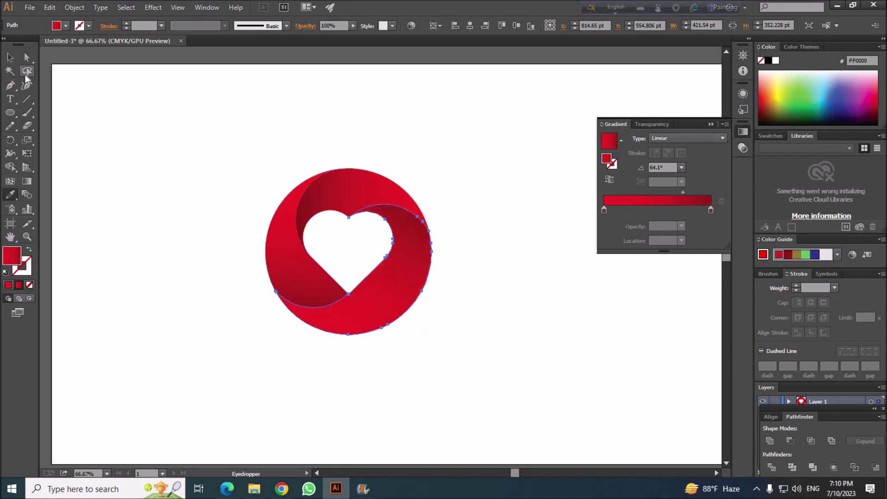
# Redraw the lower-right shape's gradient from its bottom edge toward its upper right at 66.3°
pyautogui.press('v')
pyautogui.moveTo(365, 331); pyautogui.dragTo(423, 238)
pyautogui.moveTo(346, 349)
pyautogui.mouseDown()
pyautogui.moveTo(446, 194)
pyautogui.moveTo(433, 199)
pyautogui.mouseUp()
pyautogui.click(9, 58)
pyautogui.click(112, 233)
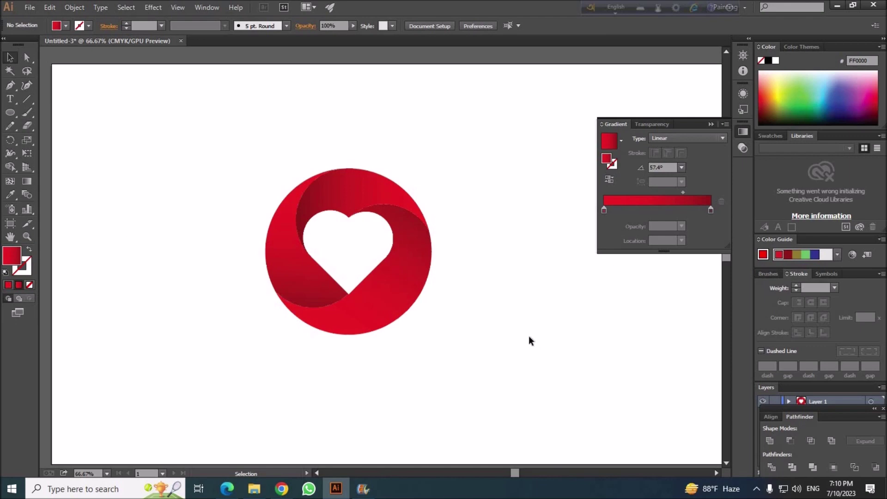
pyautogui.click(370, 309)
pyautogui.click(27, 181)
pyautogui.moveTo(357, 340); pyautogui.dragTo(415, 207)
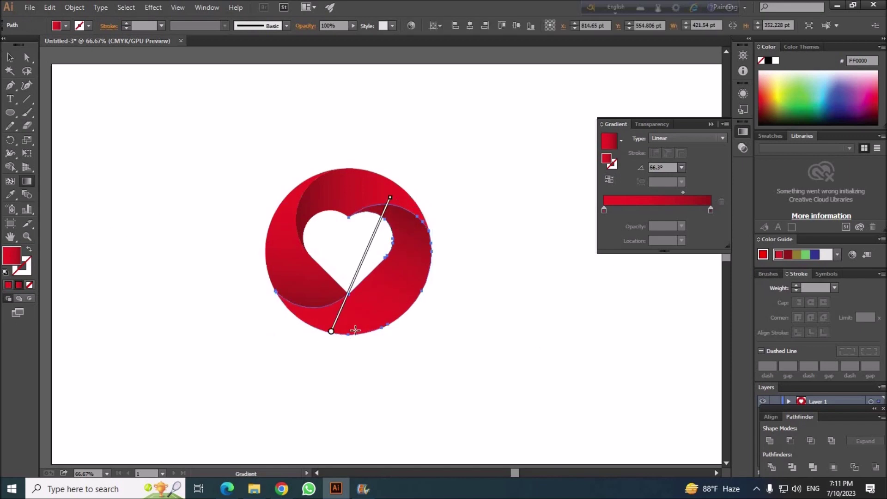
pyautogui.press('v')
pyautogui.click(141, 268)
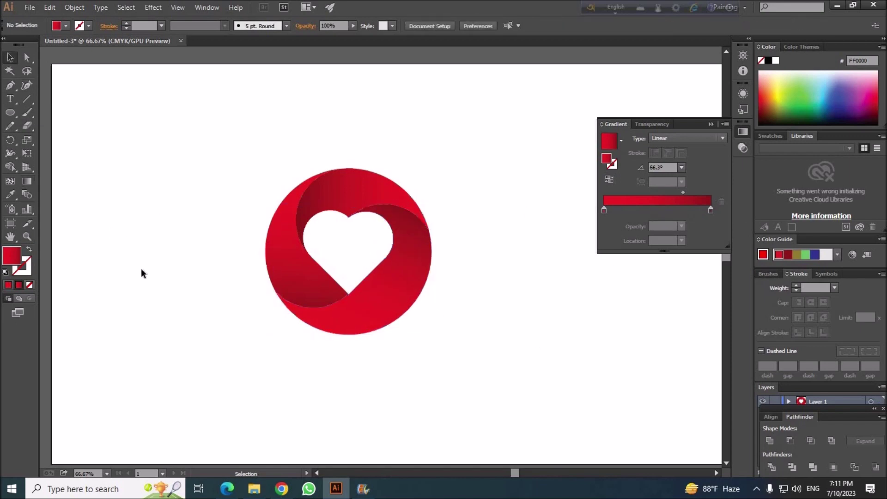
# Export the logo to the Desktop as a JPEG named Untitled-3
pyautogui.click(30, 8)
pyautogui.click(55, 228)
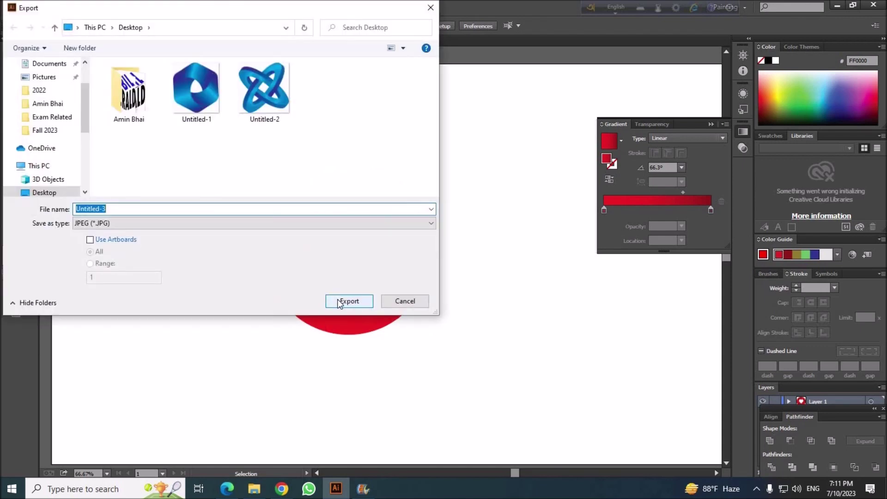